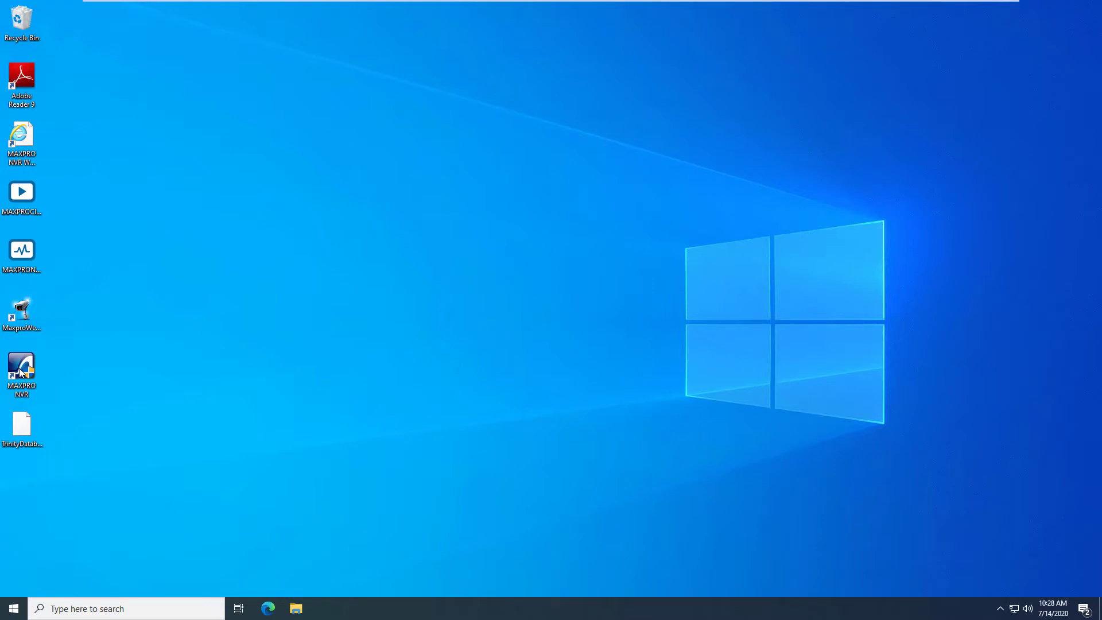
Launch the MAXPRO NVR client from its desktop shortcut.
{"action": "left_click", "coordinate": [20, 372]}
{"action": "double_click", "coordinate": [20, 373]}
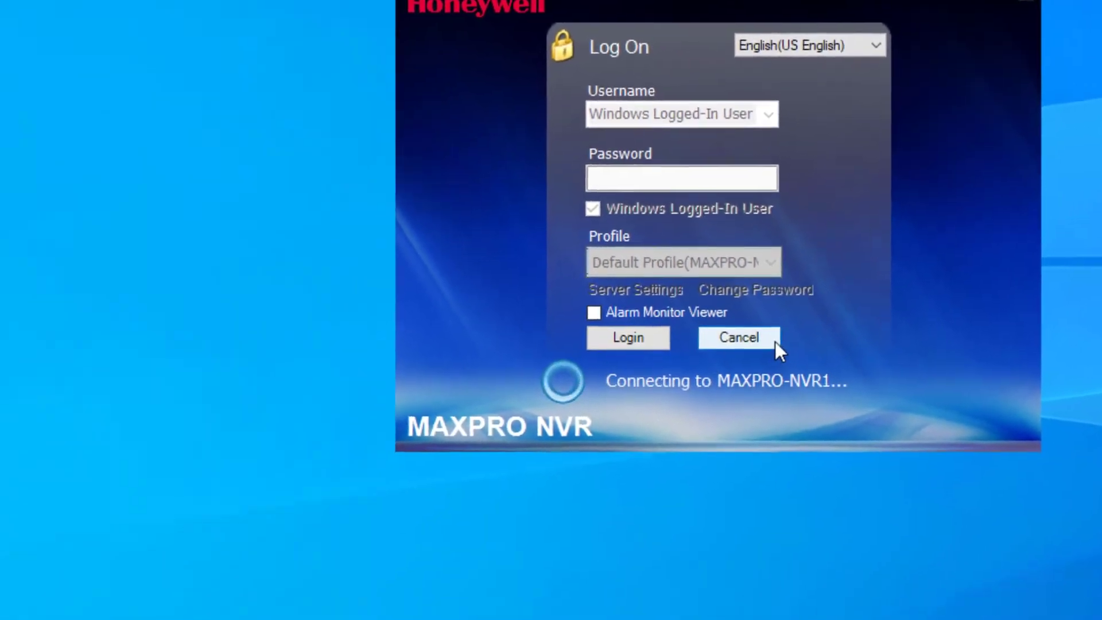
Cancel the NVR connection, open Services via services.msc, and try starting NEOStorageServer.
{"action": "left_click", "coordinate": [577, 458]}
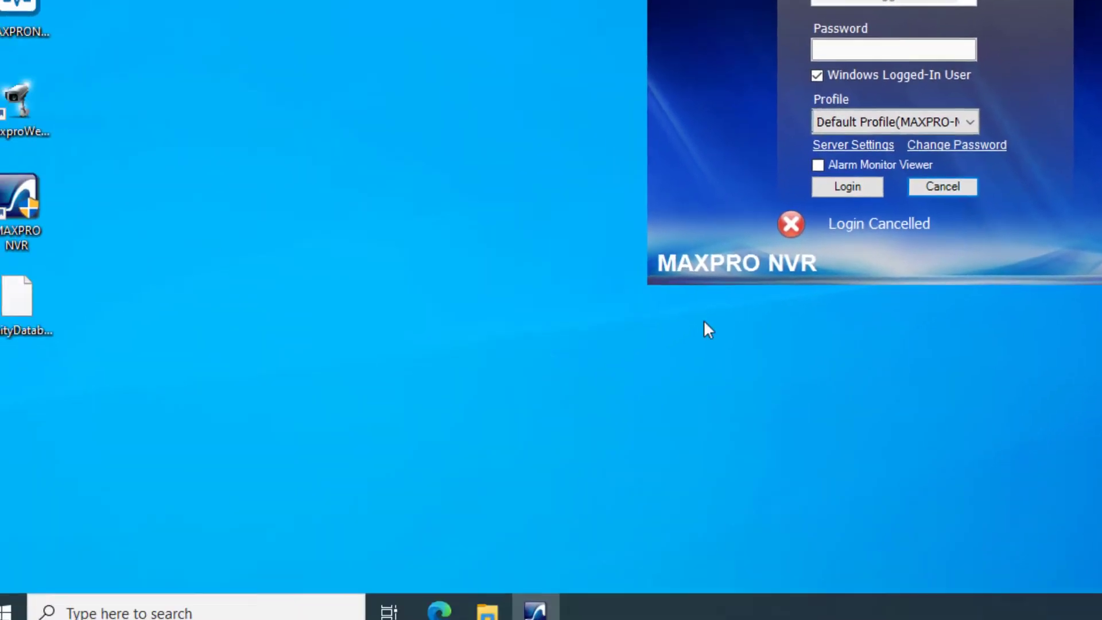
{"action": "left_click", "coordinate": [128, 600]}
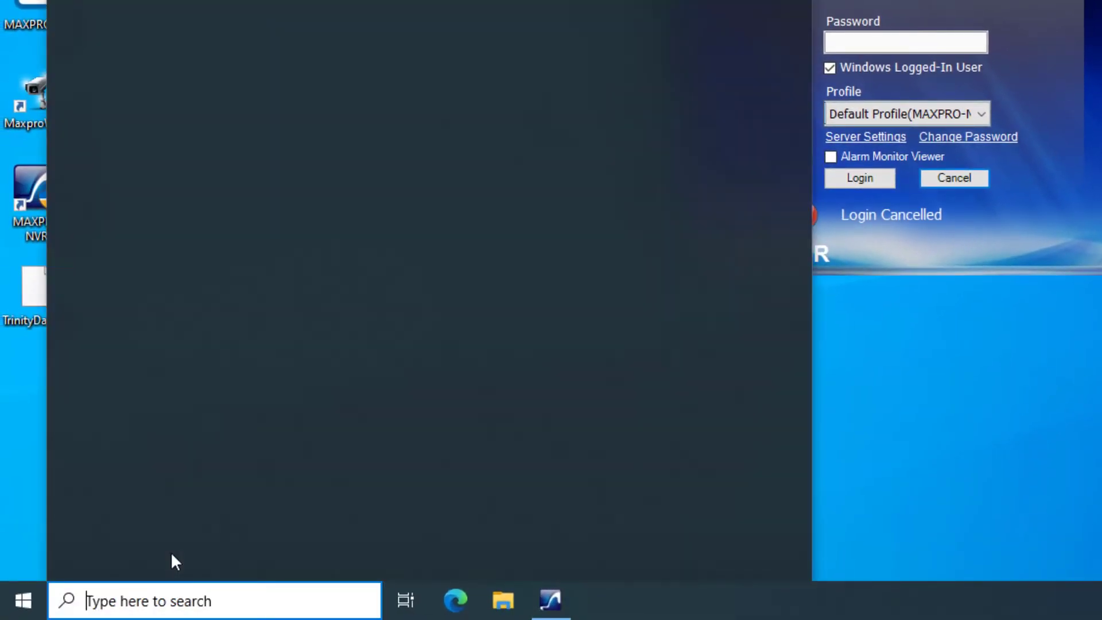
{"action": "type", "text": "services."}
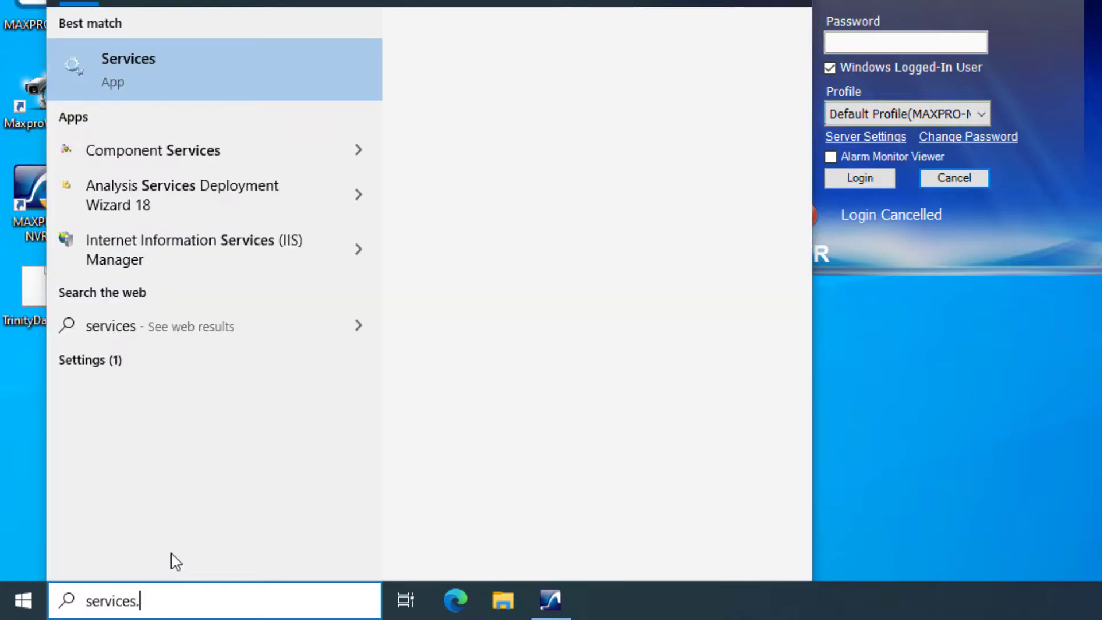
{"action": "type", "text": "msc"}
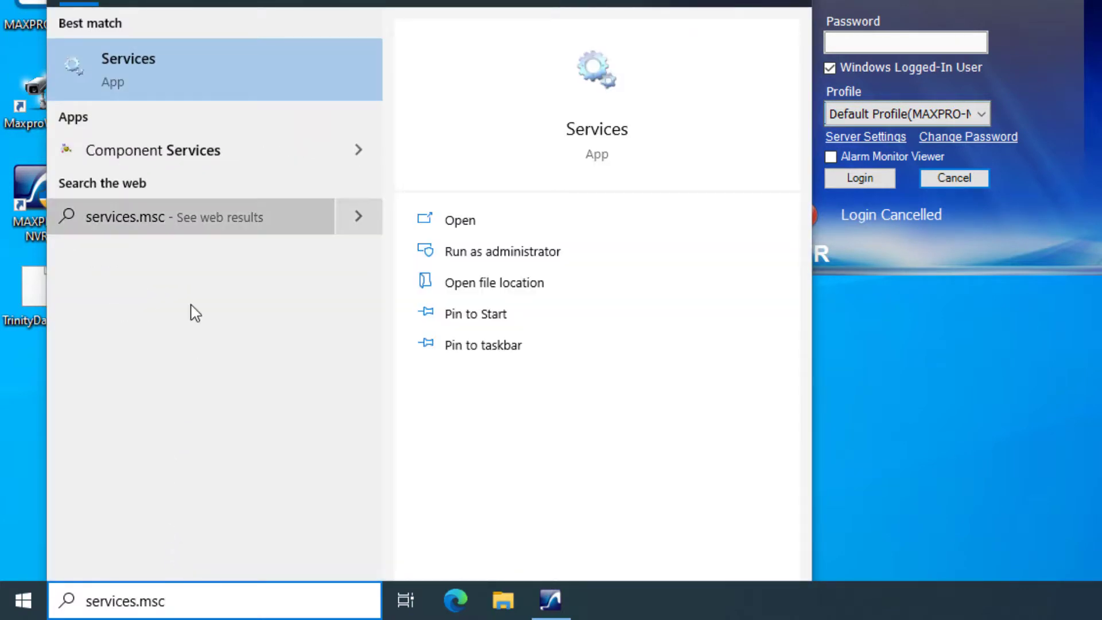
{"action": "left_click", "coordinate": [209, 55]}
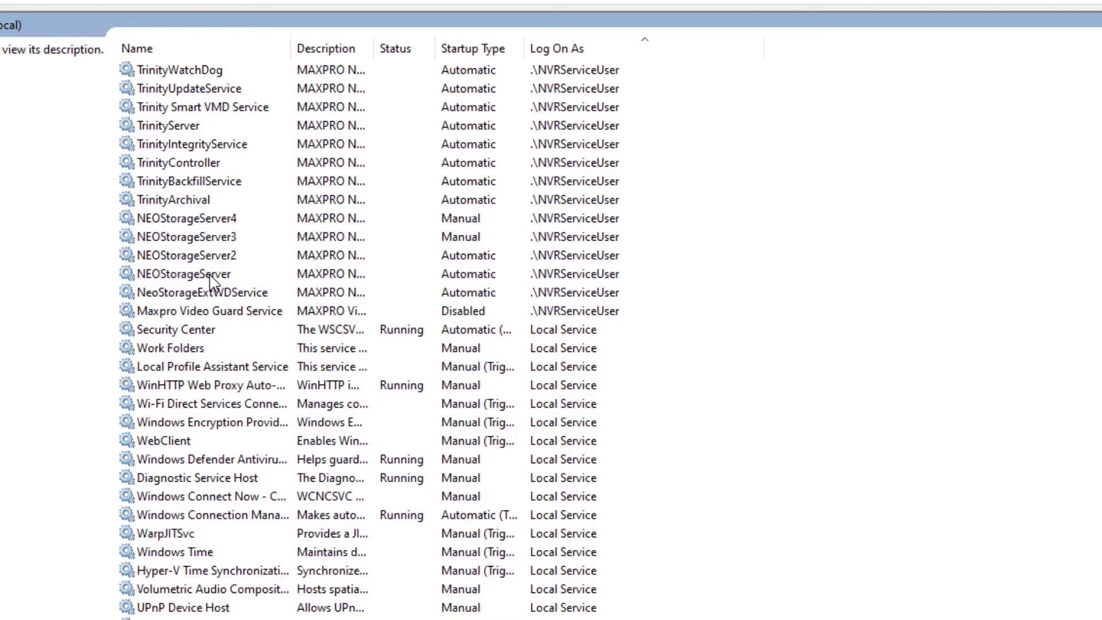
{"action": "right_click", "coordinate": [213, 281]}
{"action": "left_click", "coordinate": [229, 284]}
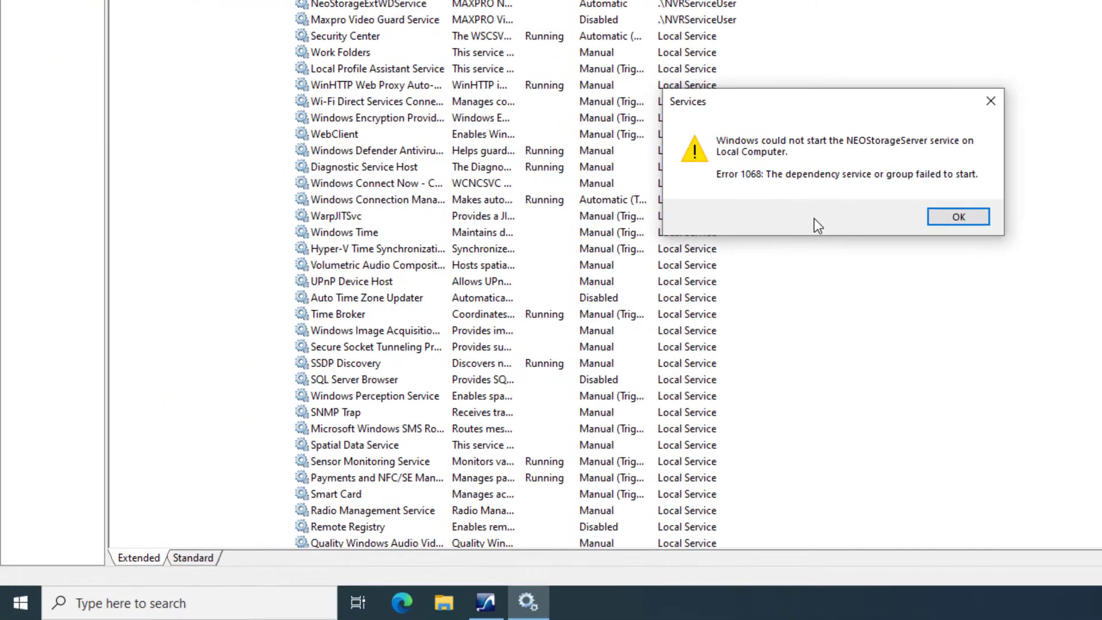
Open Event Viewer and refresh the Windows Logs > System log to find the 7038 error.
{"action": "left_click", "coordinate": [161, 591]}
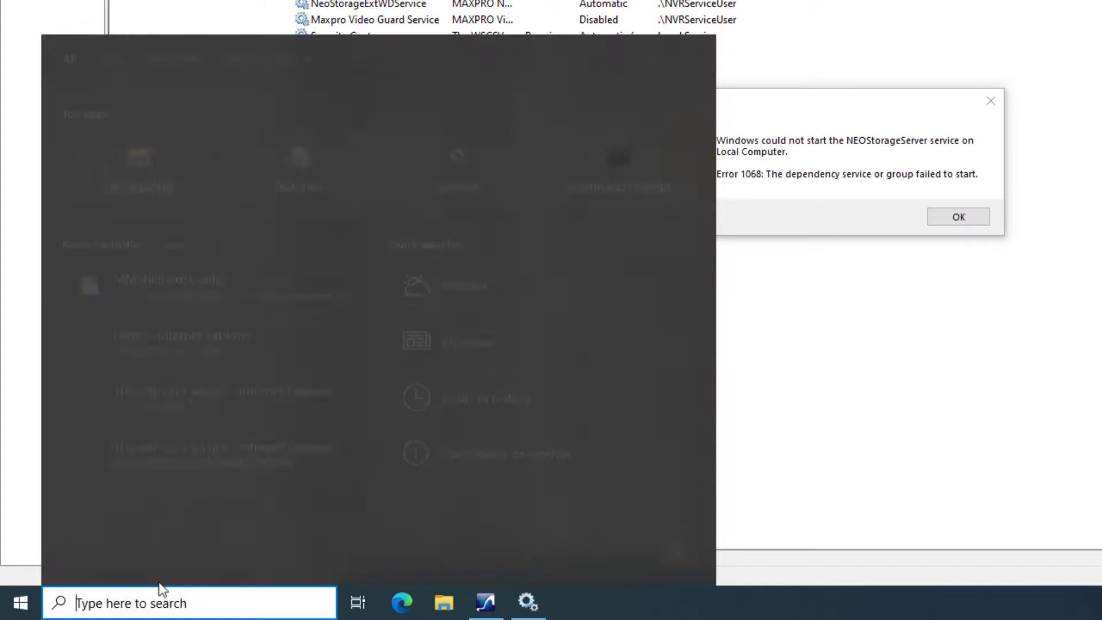
{"action": "type", "text": "event v"}
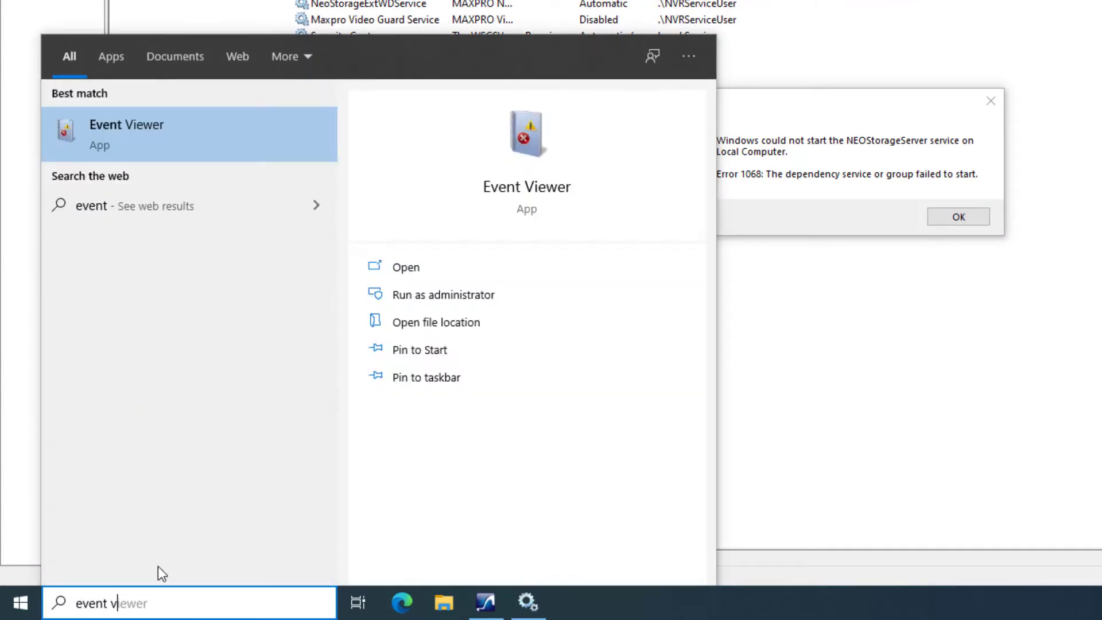
{"action": "type", "text": "iewer"}
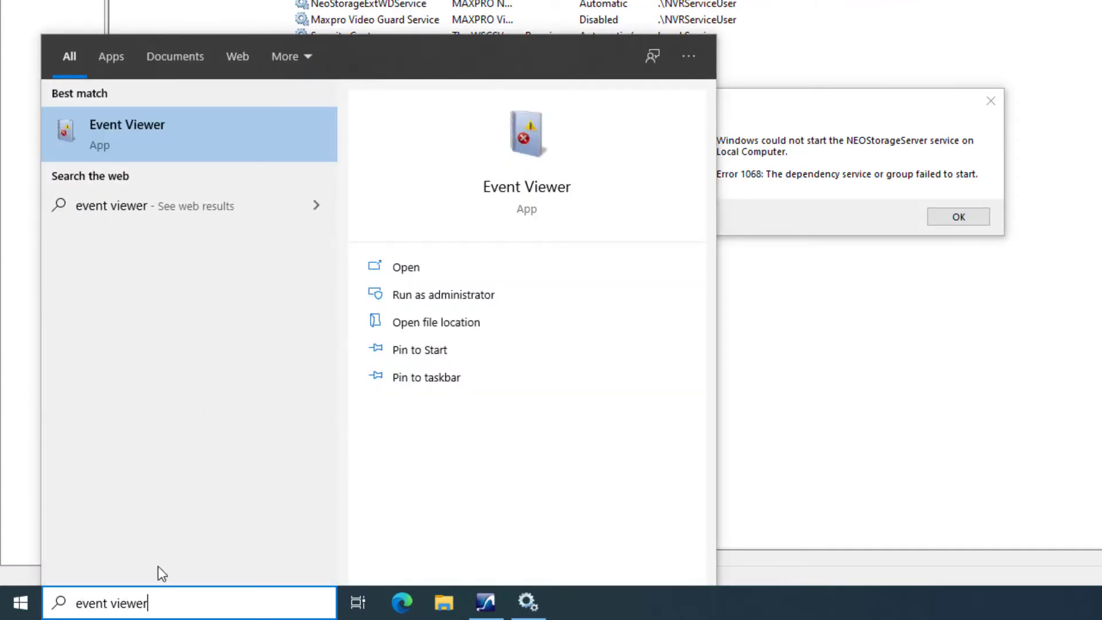
{"action": "key", "text": "Return"}
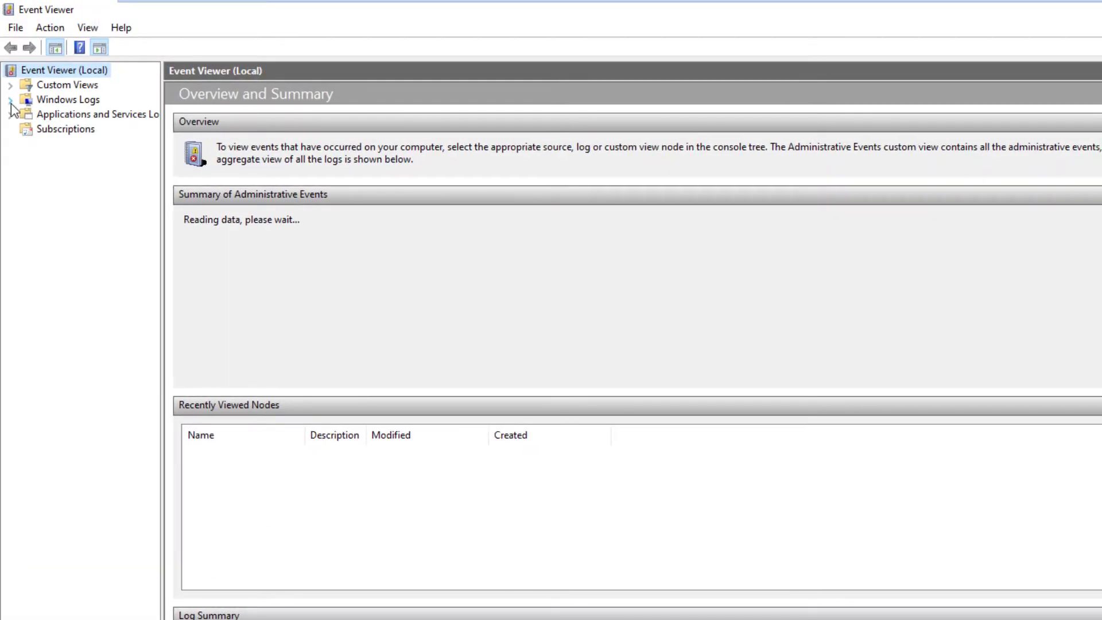
{"action": "left_click", "coordinate": [10, 100]}
{"action": "left_click", "coordinate": [54, 158]}
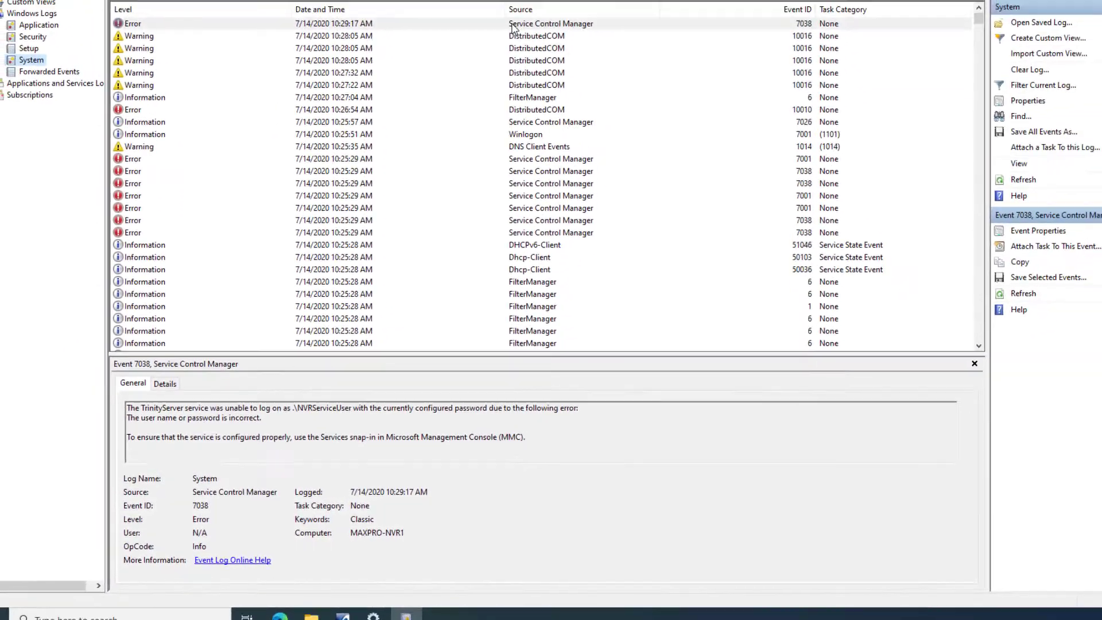
{"action": "key", "text": "F5"}
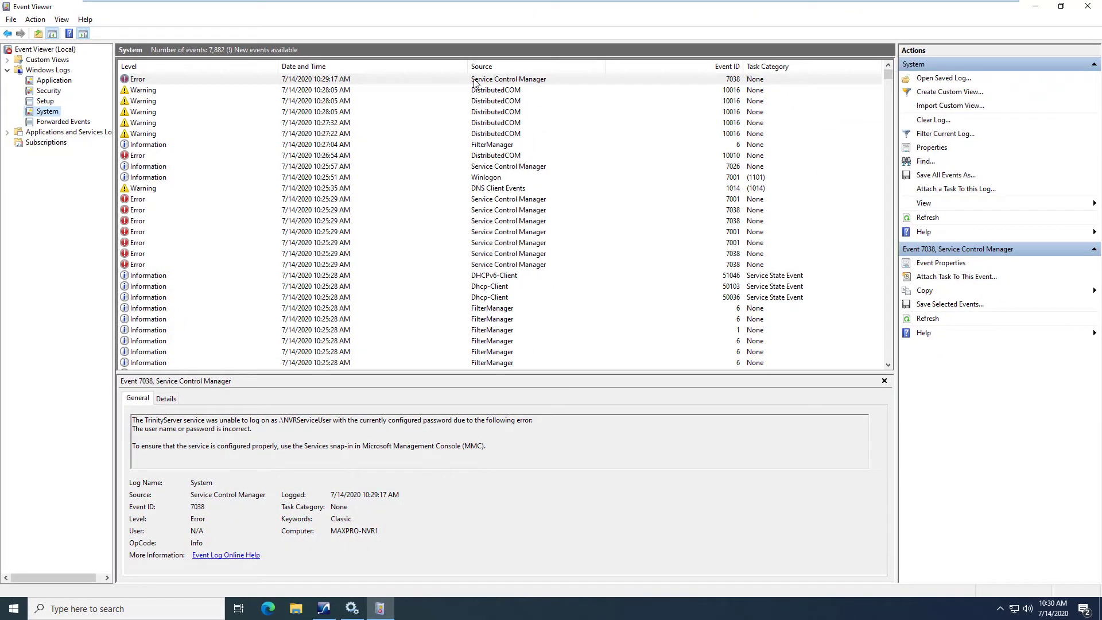
Review the 7038 error, close Event Viewer, dismiss the start error, and sort services by Log On As.
{"action": "left_click", "coordinate": [483, 70]}
{"action": "left_click", "coordinate": [1088, 6]}
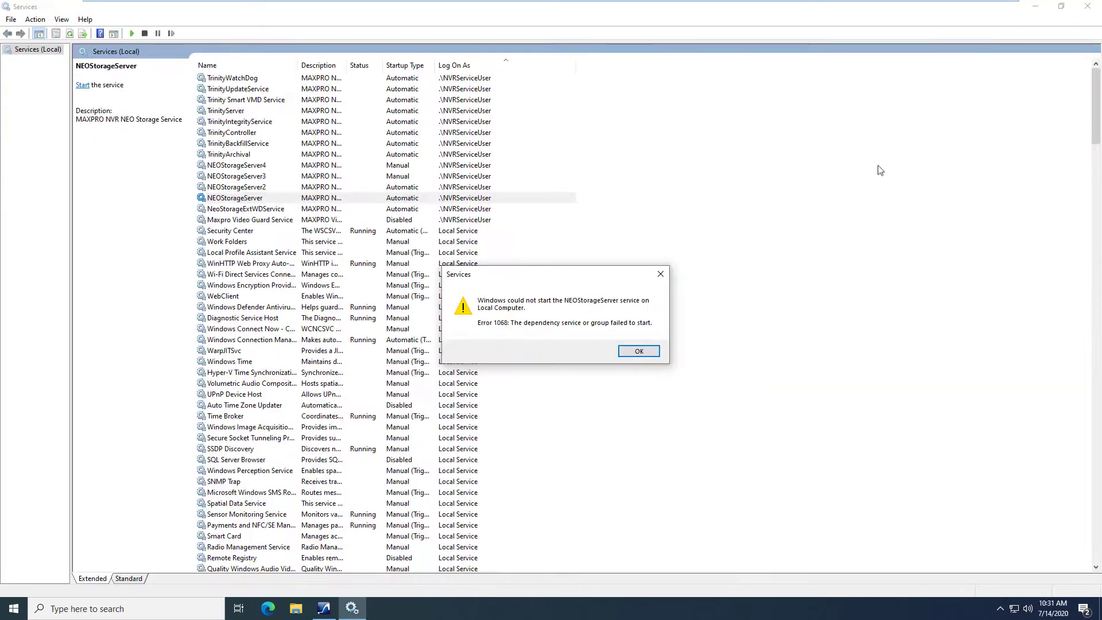
{"action": "left_click", "coordinate": [633, 353]}
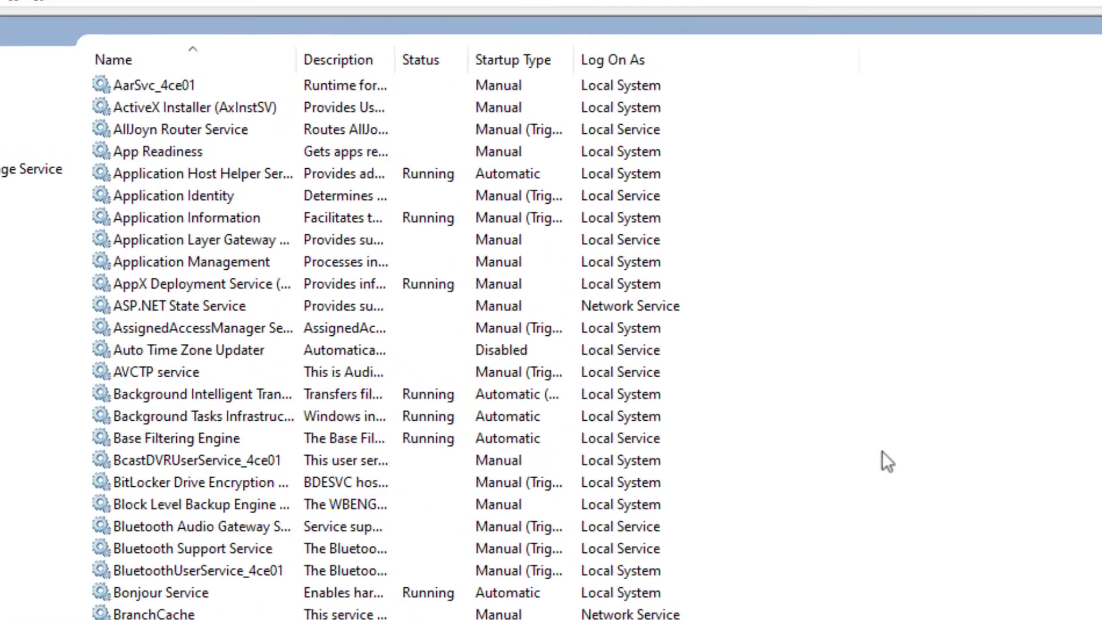
{"action": "left_click", "coordinate": [681, 49]}
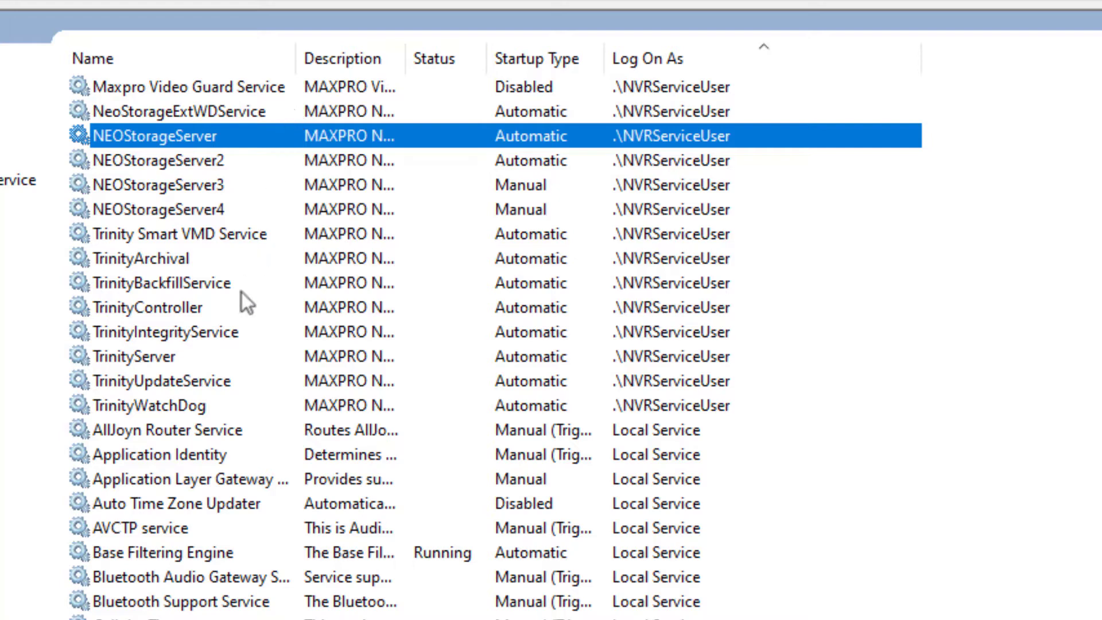
Replace and confirm the Log On password for TrinityServer's service account, then apply it.
{"action": "right_click", "coordinate": [222, 361]}
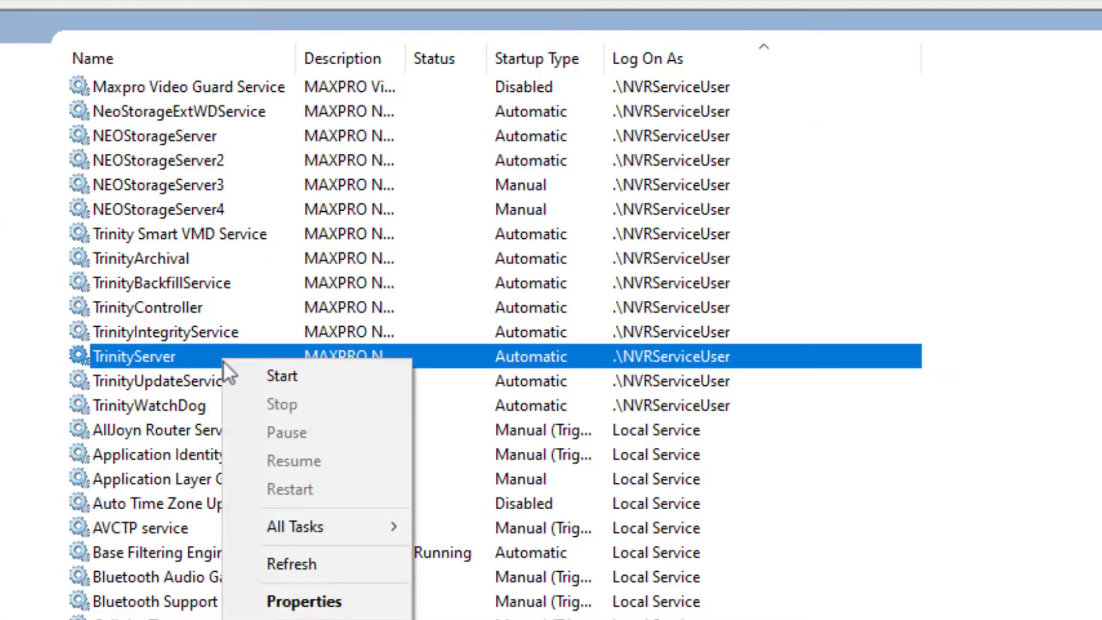
{"action": "left_click", "coordinate": [304, 602]}
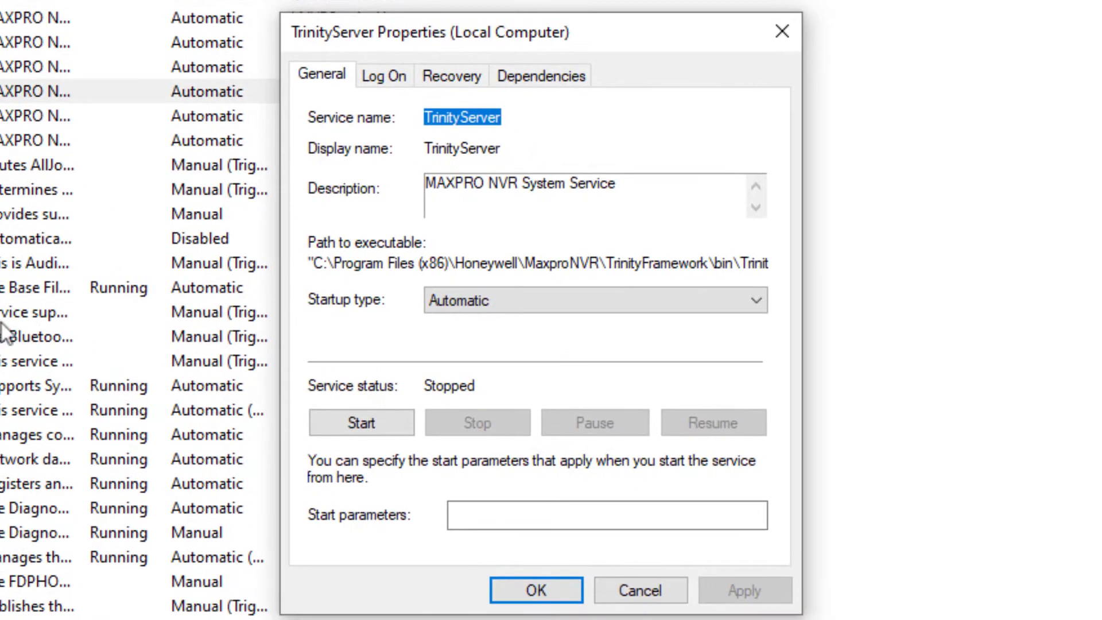
{"action": "left_click", "coordinate": [384, 78]}
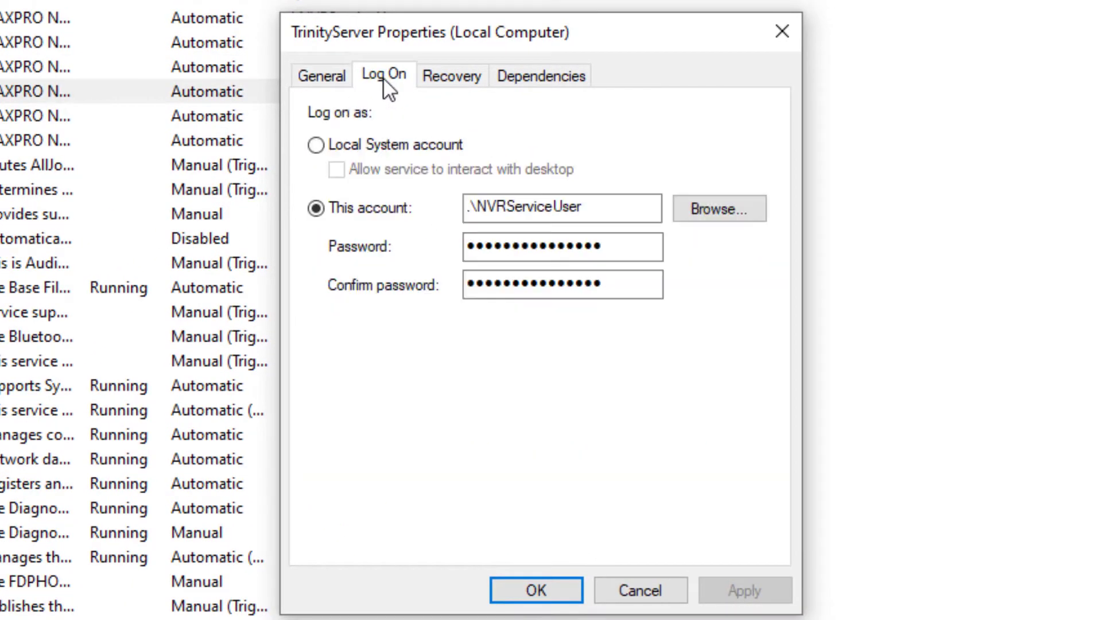
{"action": "left_click", "coordinate": [532, 248]}
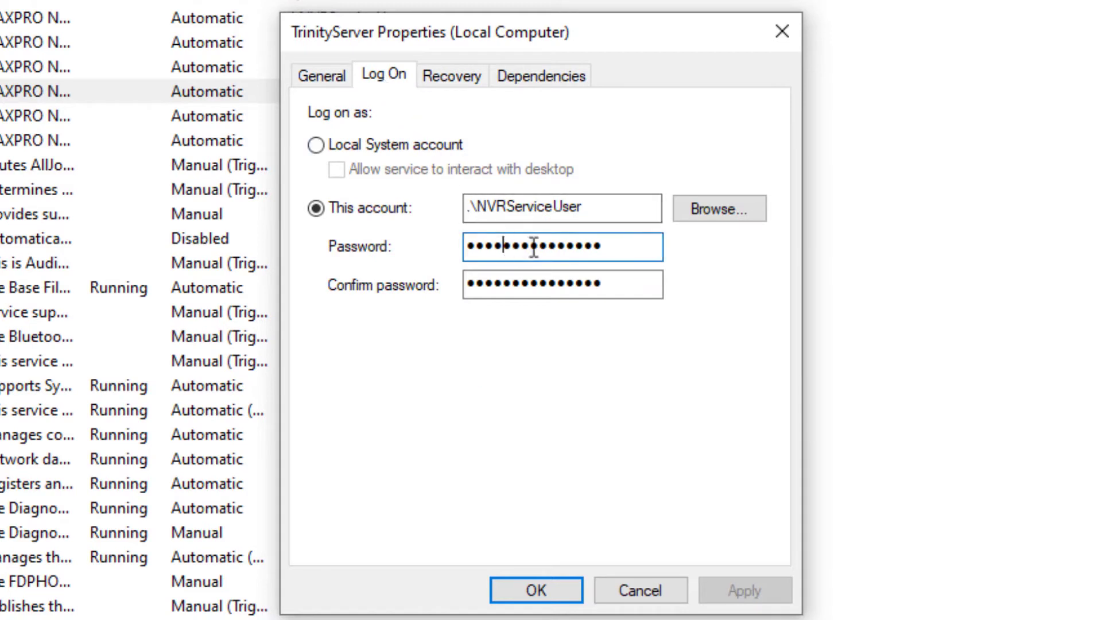
{"action": "left_click", "coordinate": [608, 248]}
{"action": "left_click_drag", "start_coordinate": [608, 248], "coordinate": [362, 253]}
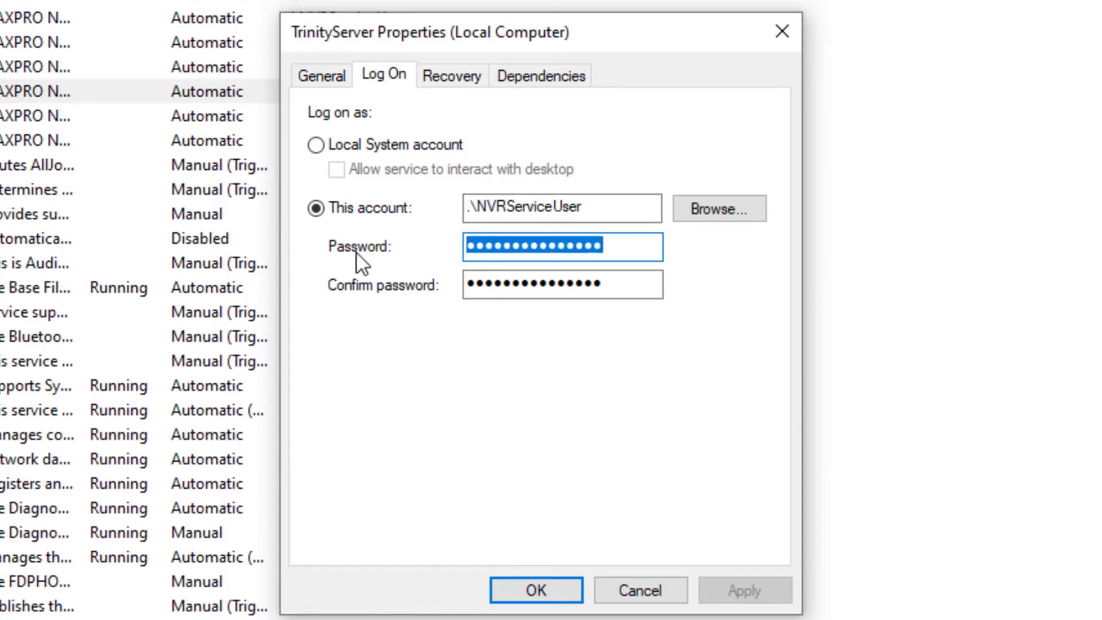
{"action": "type", "text": "•••••••••"}
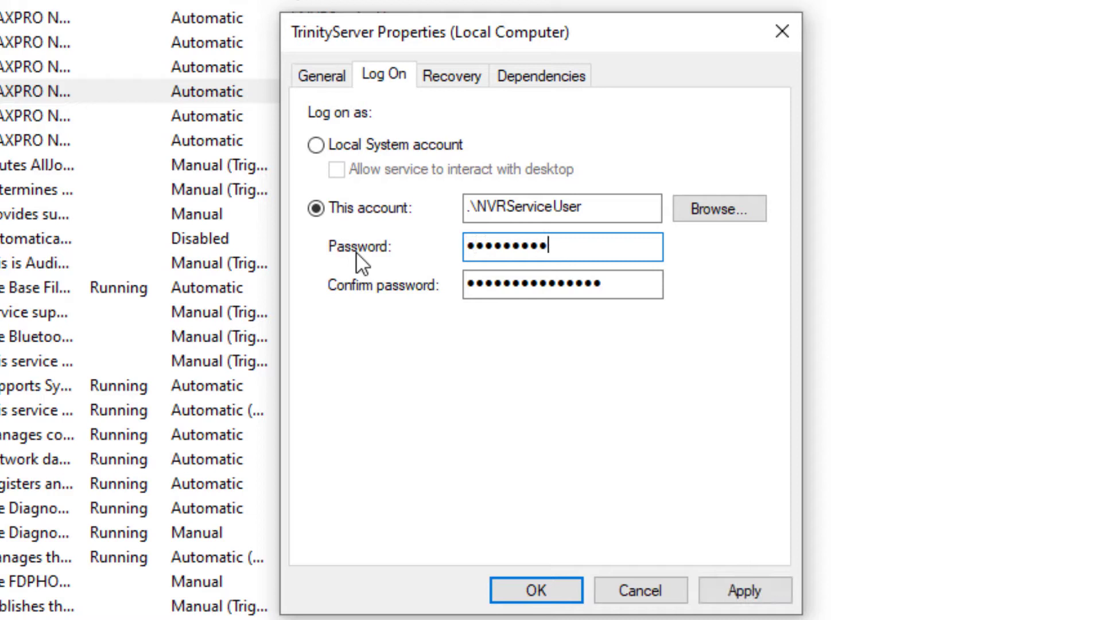
{"action": "key", "text": "Tab"}
{"action": "type", "text": "•••••••••"}
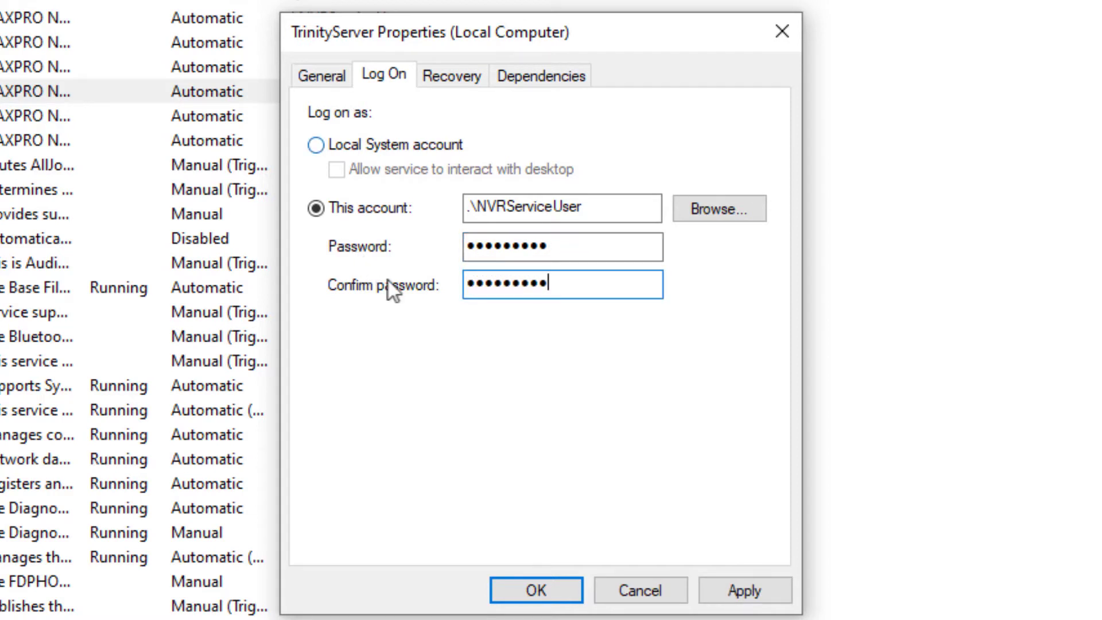
{"action": "left_click", "coordinate": [748, 589]}
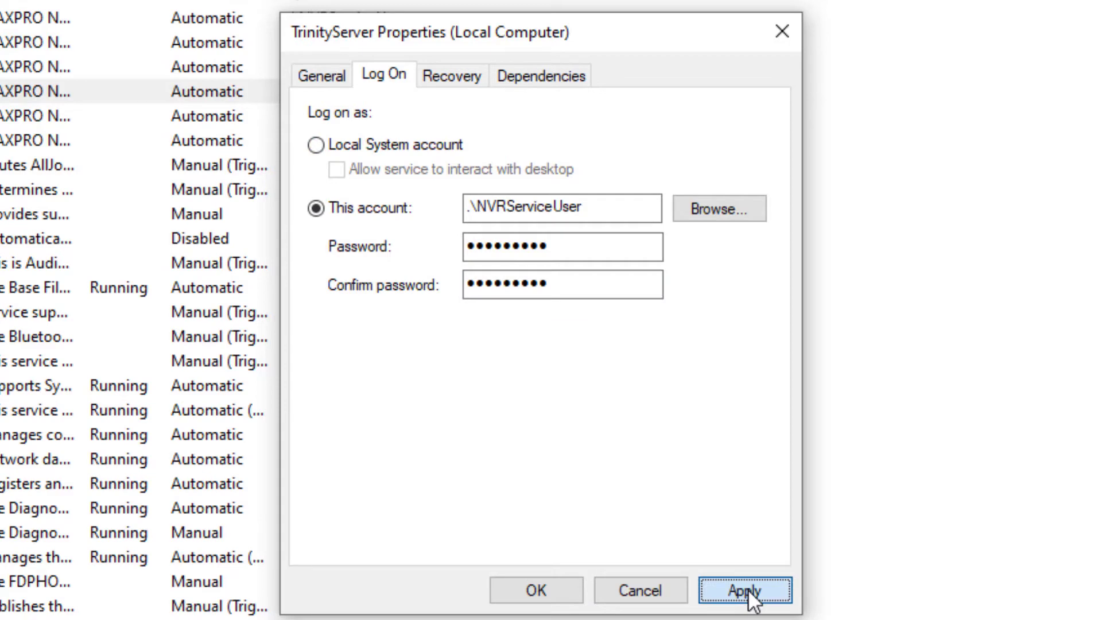
Close TrinityServer's properties and start the TrinityServer service.
{"action": "left_click", "coordinate": [561, 586]}
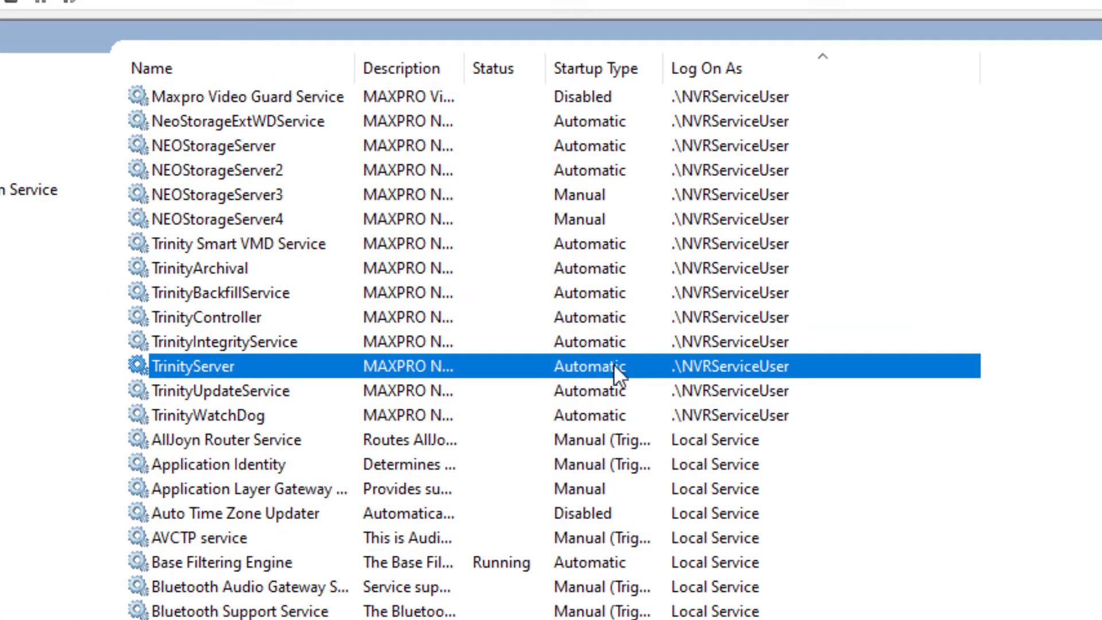
{"action": "right_click", "coordinate": [614, 364]}
{"action": "left_click", "coordinate": [639, 381]}
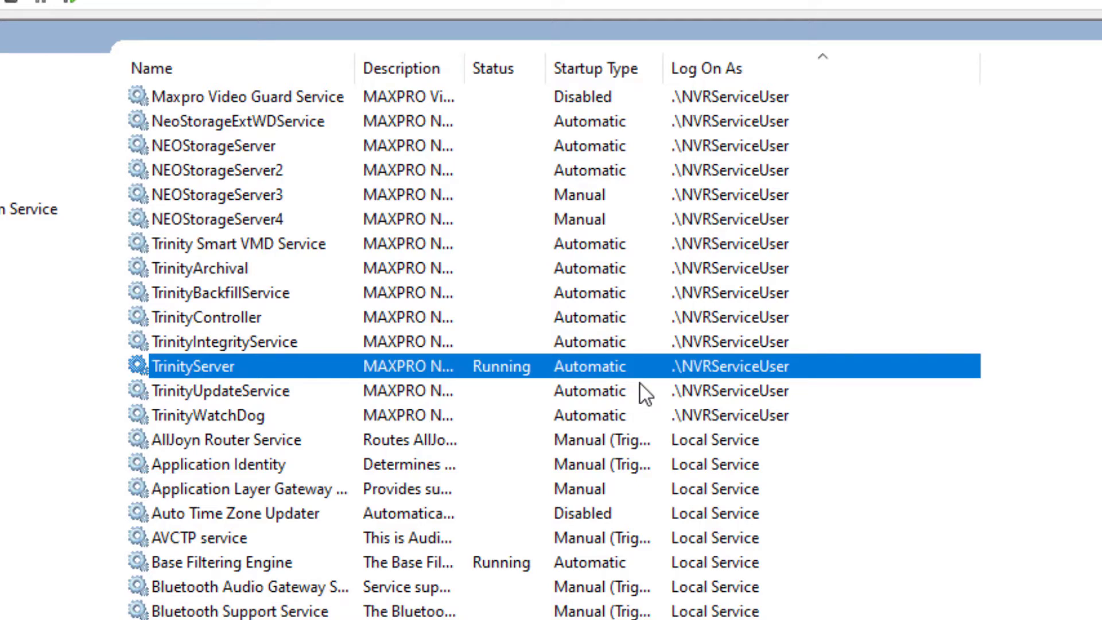
Re-enter Log On passwords for the Trinity, NEOStorageServer and Video Guard services, then refresh the list.
{"action": "right_click", "coordinate": [572, 415]}
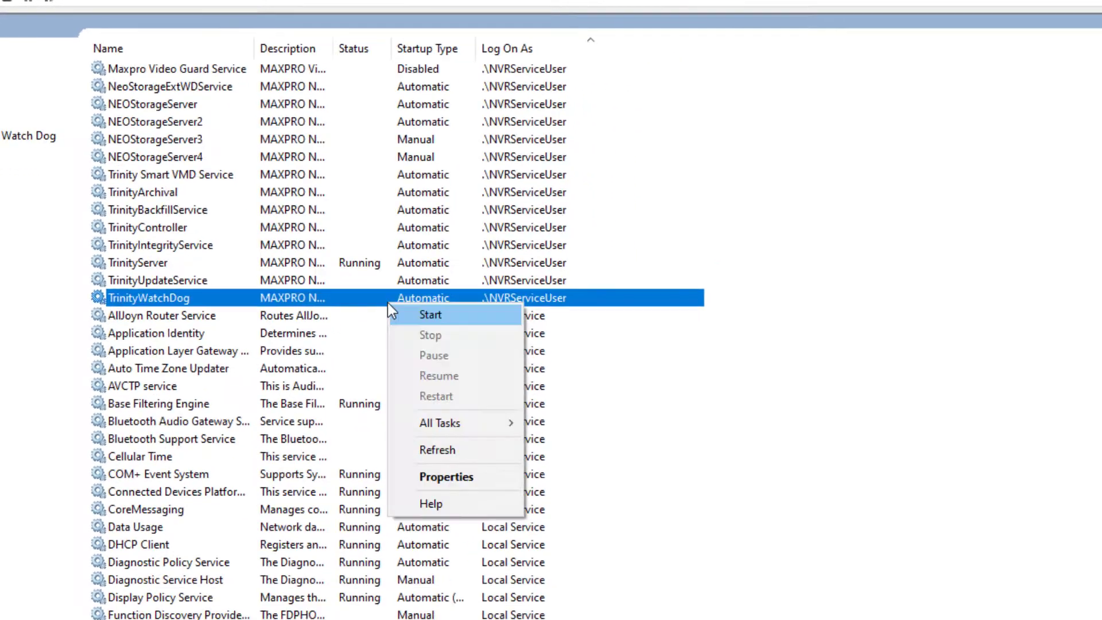
{"action": "left_click", "coordinate": [446, 475]}
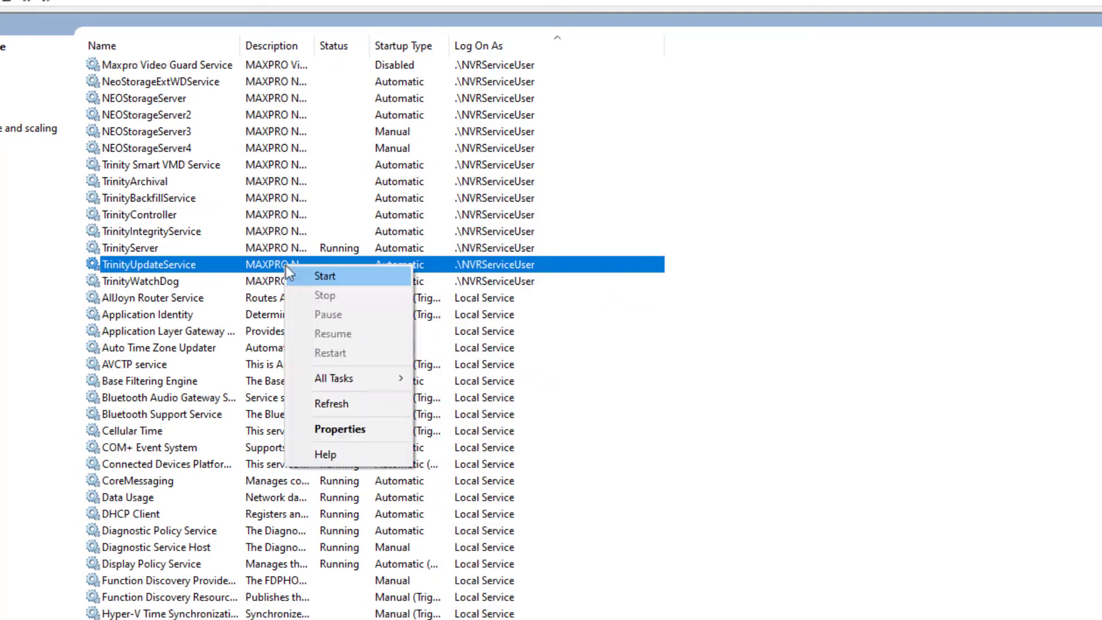
{"action": "right_click", "coordinate": [196, 233]}
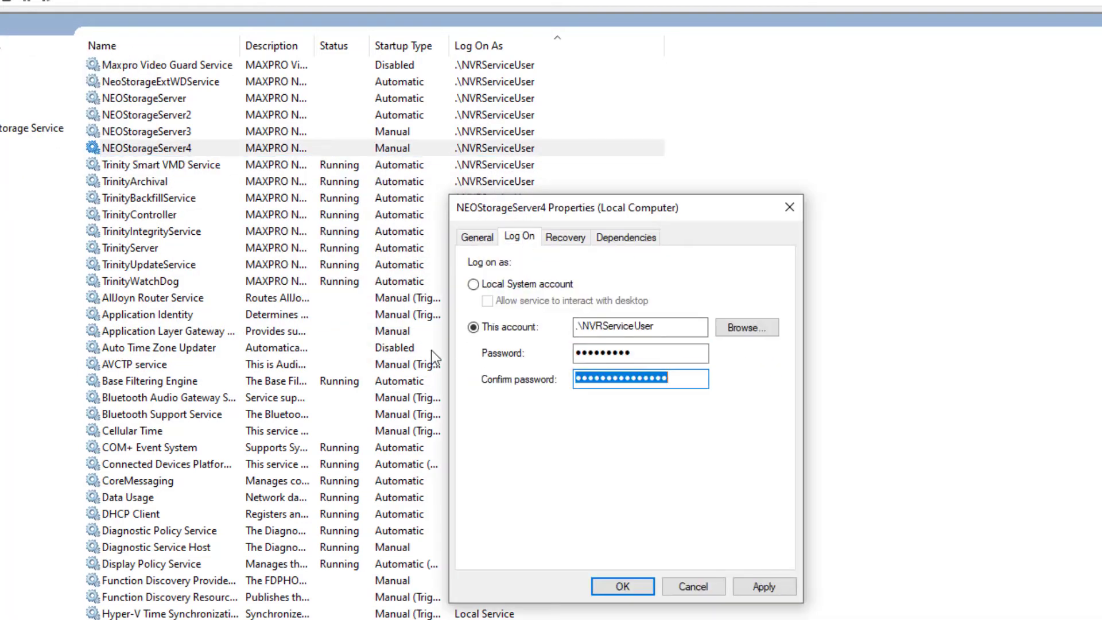
{"action": "left_click", "coordinate": [625, 591]}
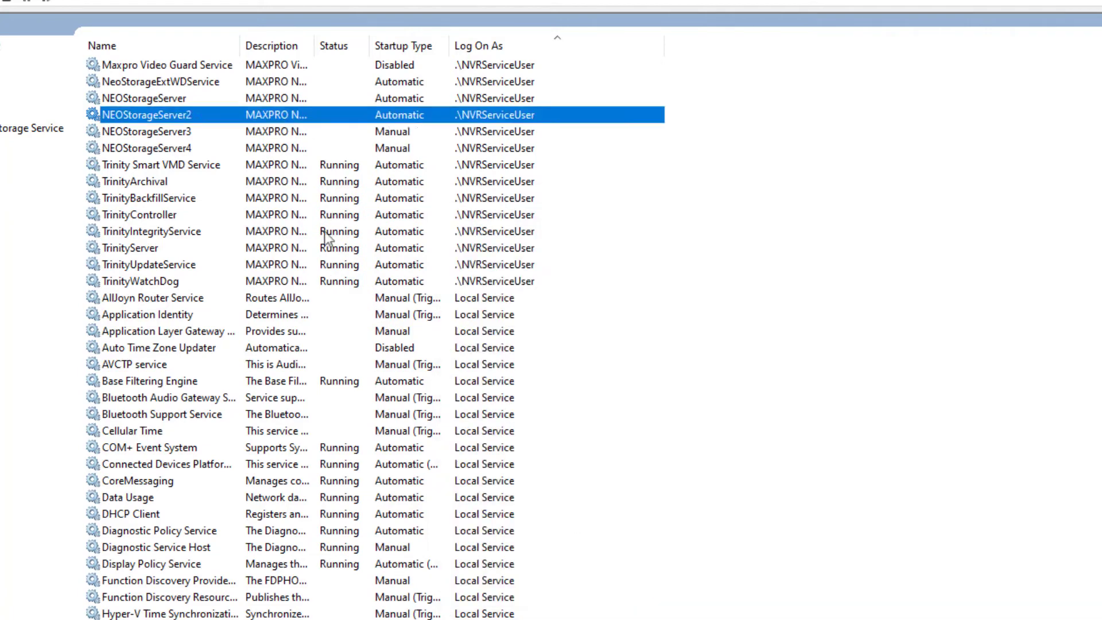
{"action": "right_click", "coordinate": [233, 114]}
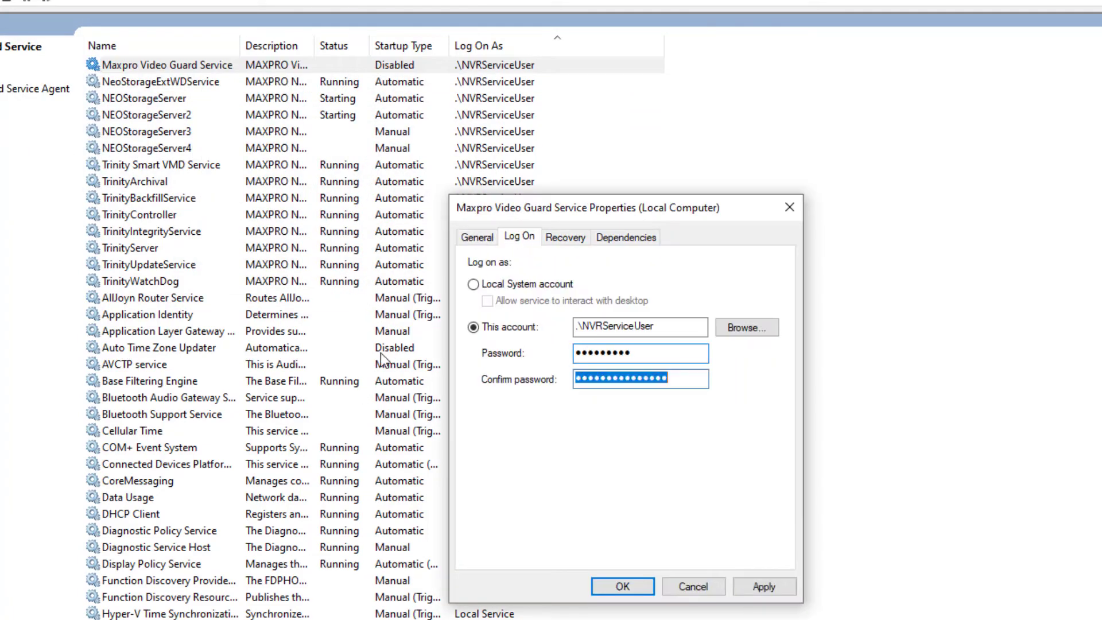
{"action": "left_click", "coordinate": [631, 592]}
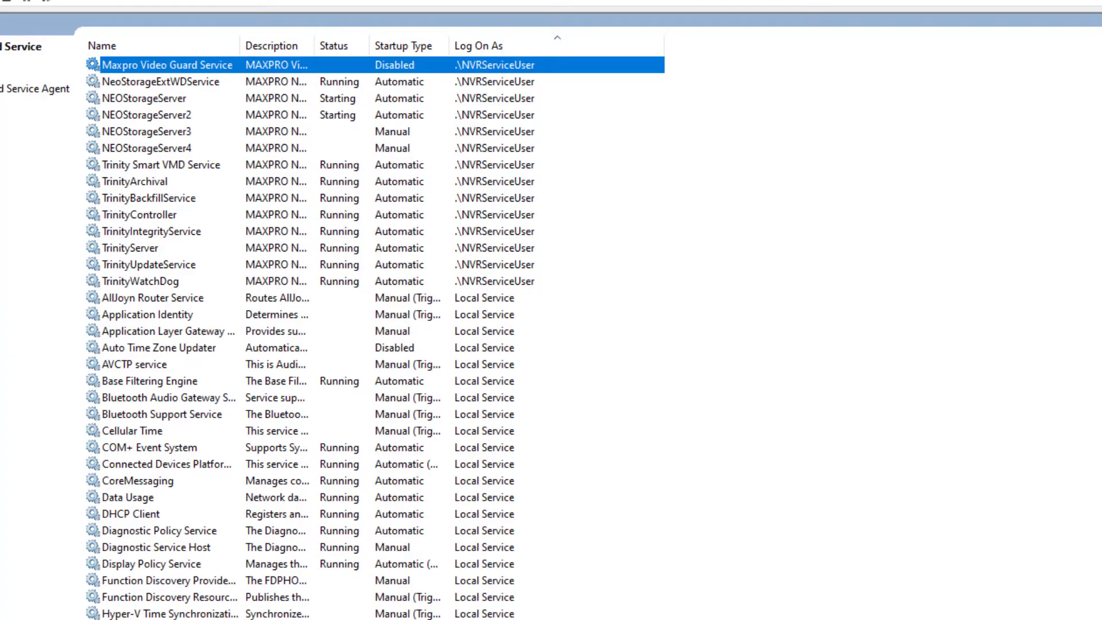
{"action": "left_click", "coordinate": [18, 26]}
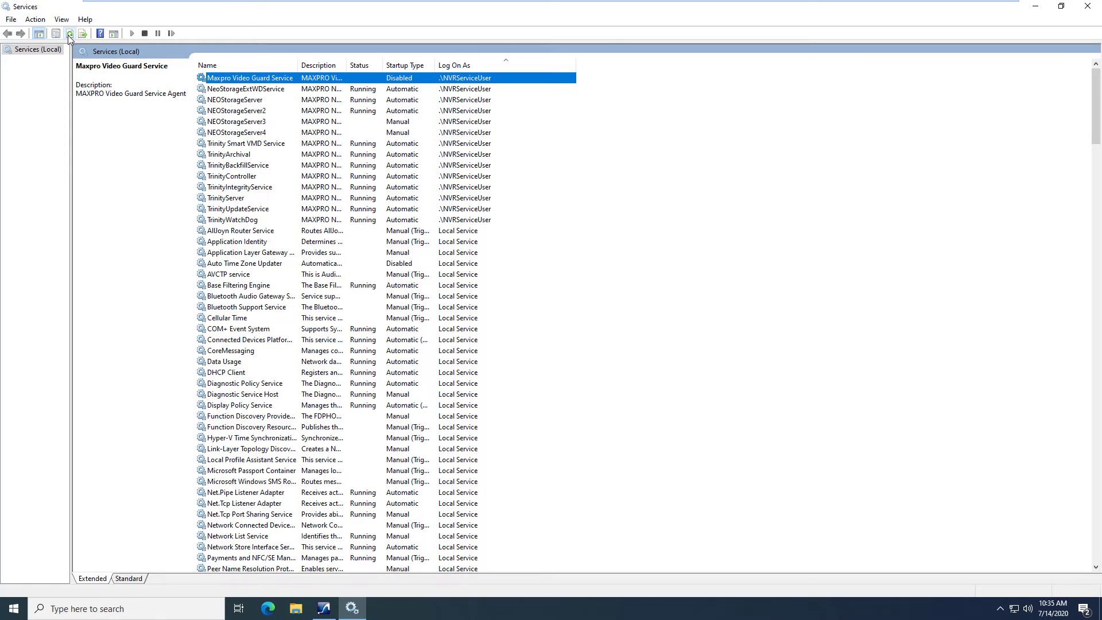
Close Services, log in to MAXPRO NVR as the Windows user, show Camera 1 live, then exit the viewer.
{"action": "left_click", "coordinate": [1089, 6]}
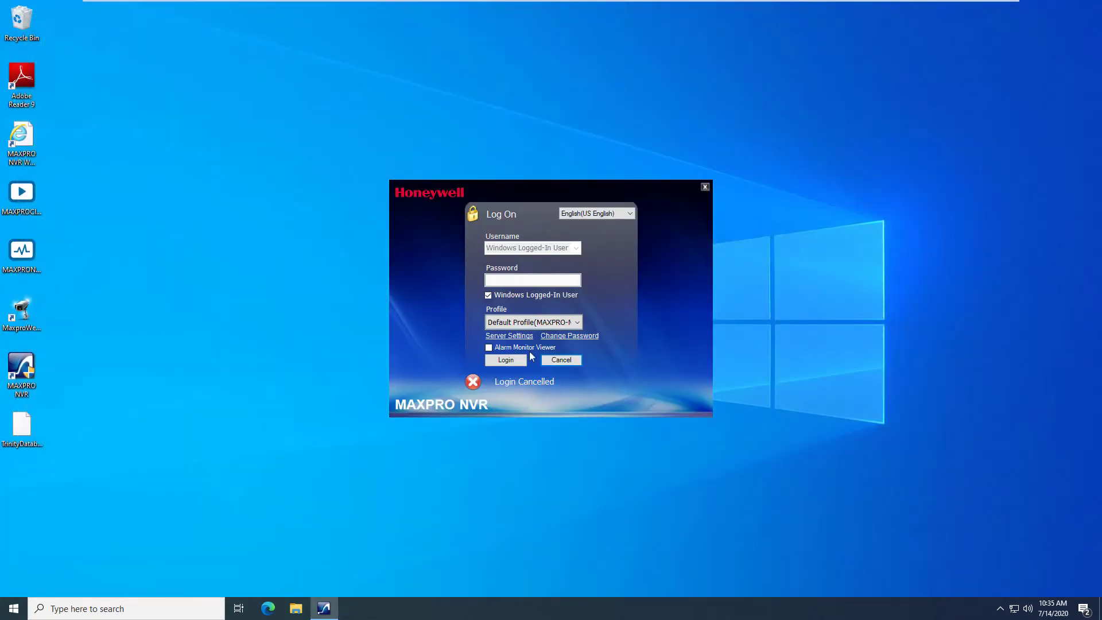
{"action": "left_click", "coordinate": [519, 361]}
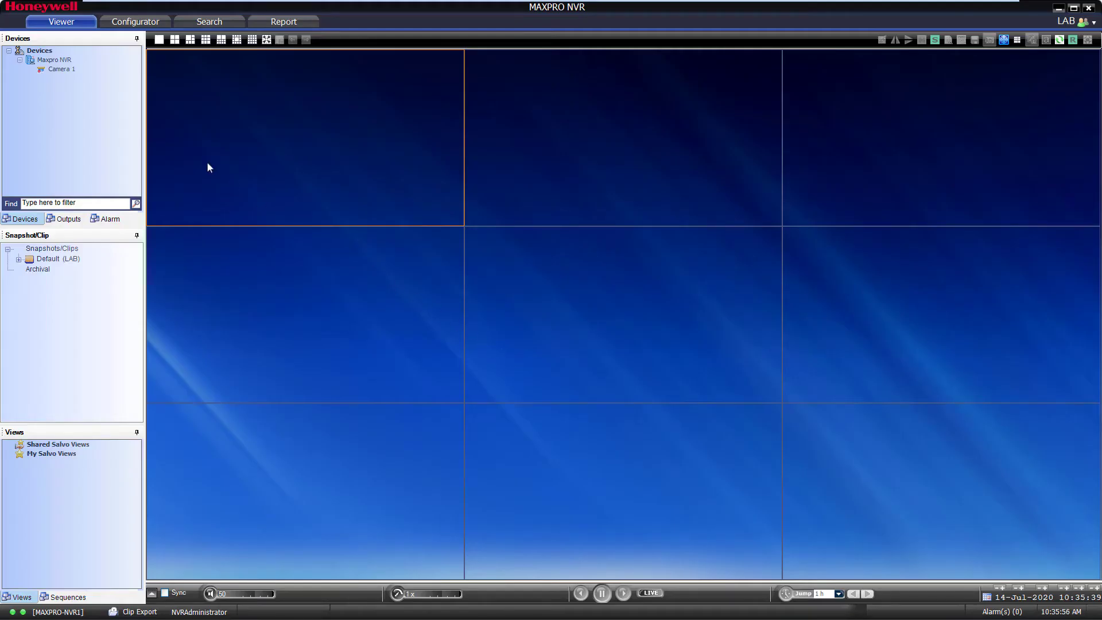
{"action": "left_click_drag", "start_coordinate": [61, 70], "coordinate": [236, 99]}
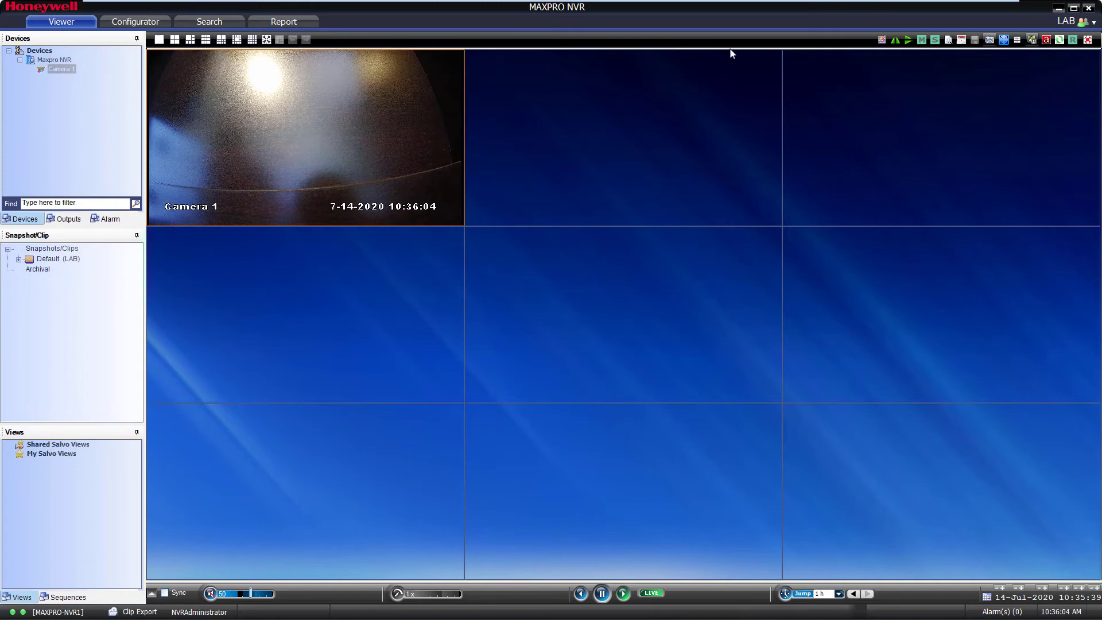
{"action": "left_click", "coordinate": [1088, 11]}
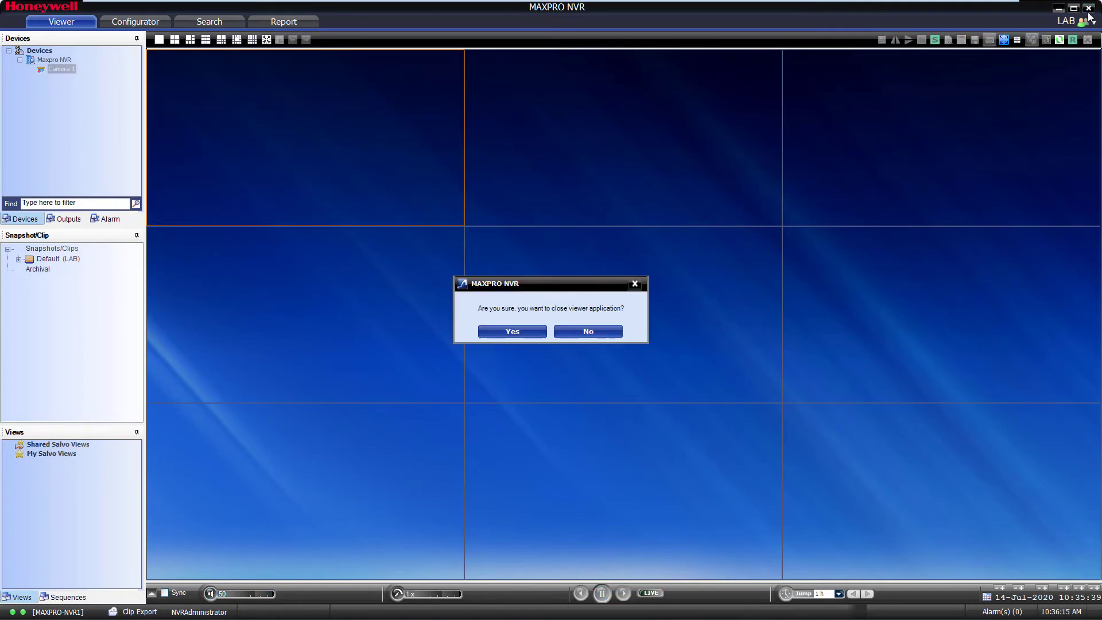
{"action": "left_click", "coordinate": [512, 331]}
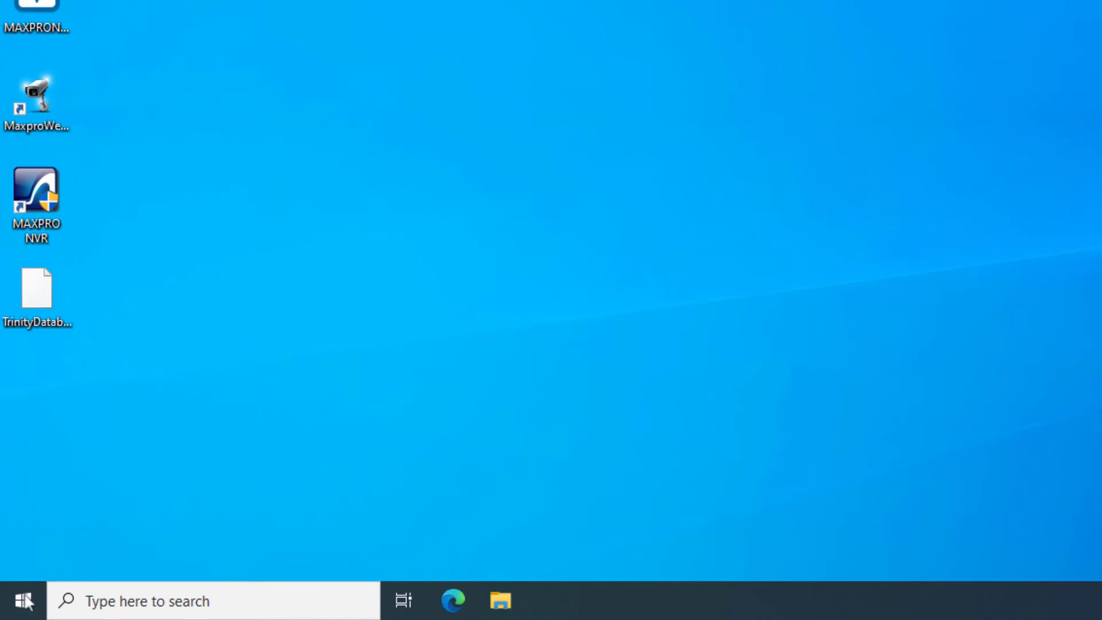
Open Computer Management from the Start menu and list the Users under Local Users and Groups.
{"action": "right_click", "coordinate": [26, 599]}
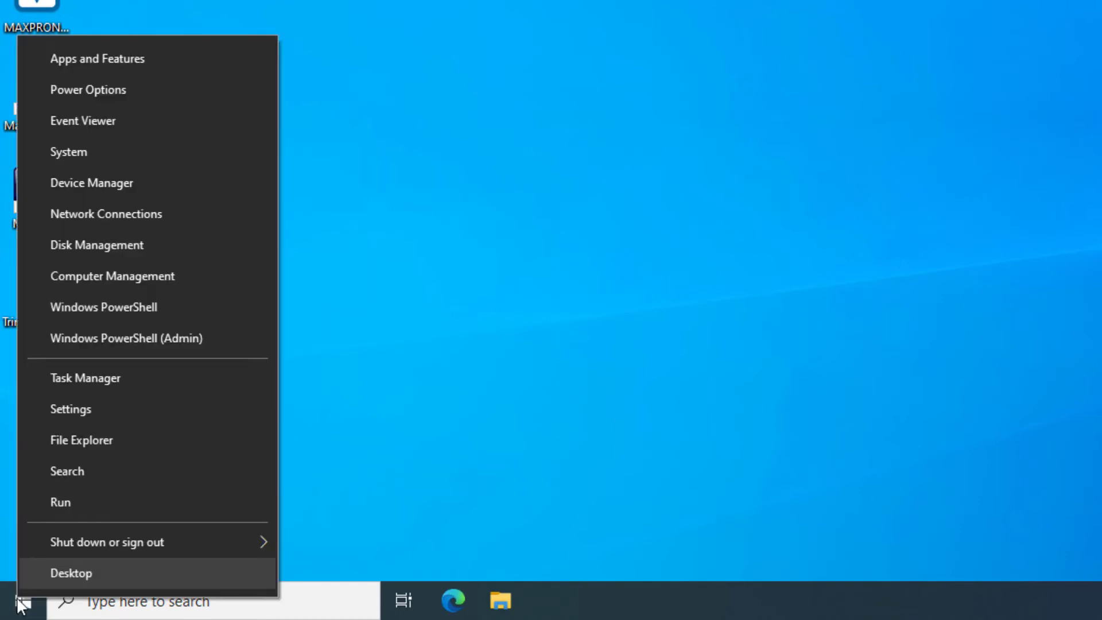
{"action": "left_click", "coordinate": [87, 273]}
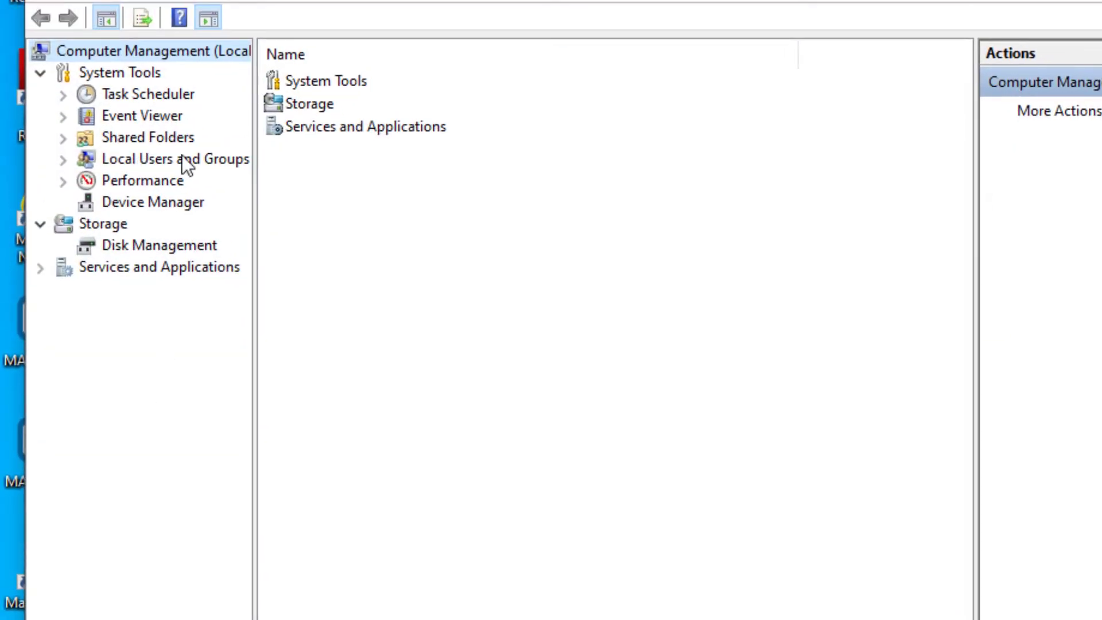
{"action": "left_click", "coordinate": [181, 156]}
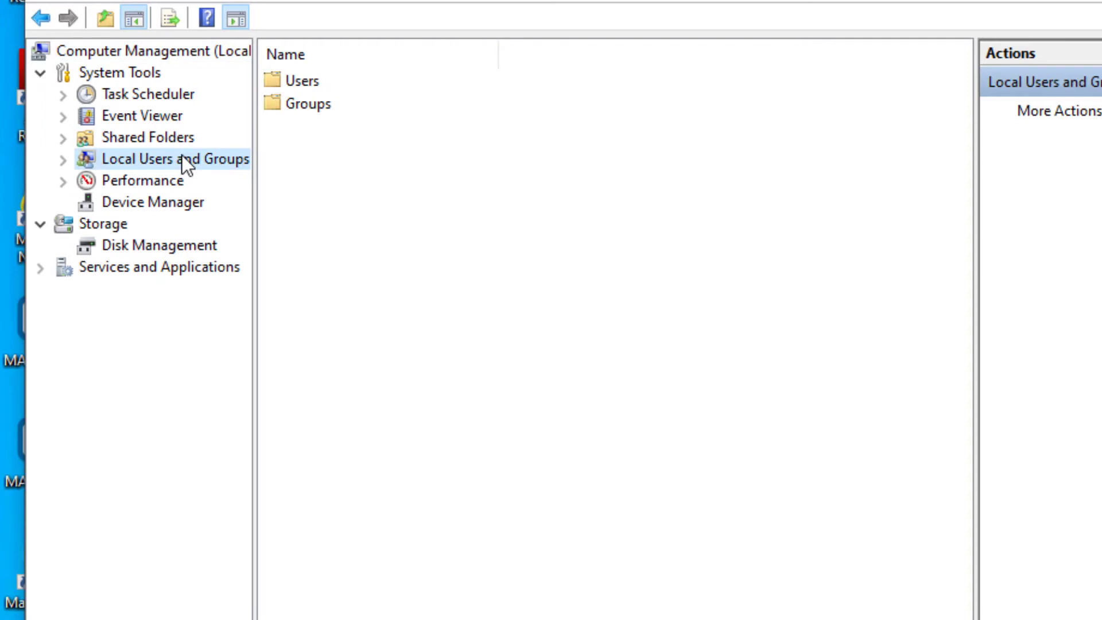
{"action": "double_click", "coordinate": [288, 81]}
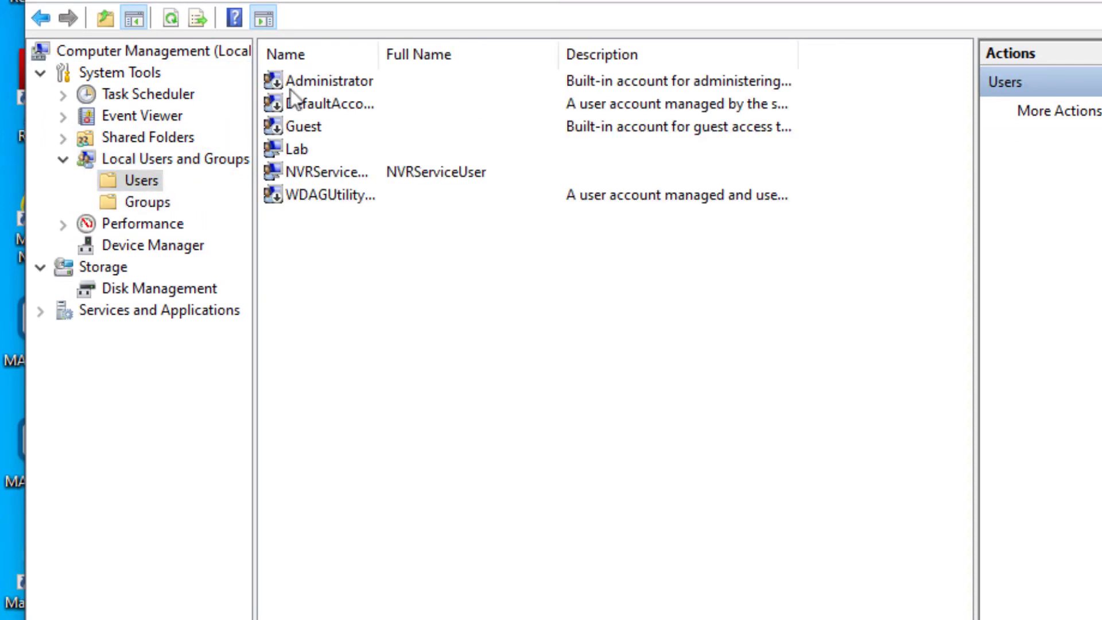
Turn on Password never expires for NVRServiceUser, apply it, and close Computer Management.
{"action": "right_click", "coordinate": [306, 170]}
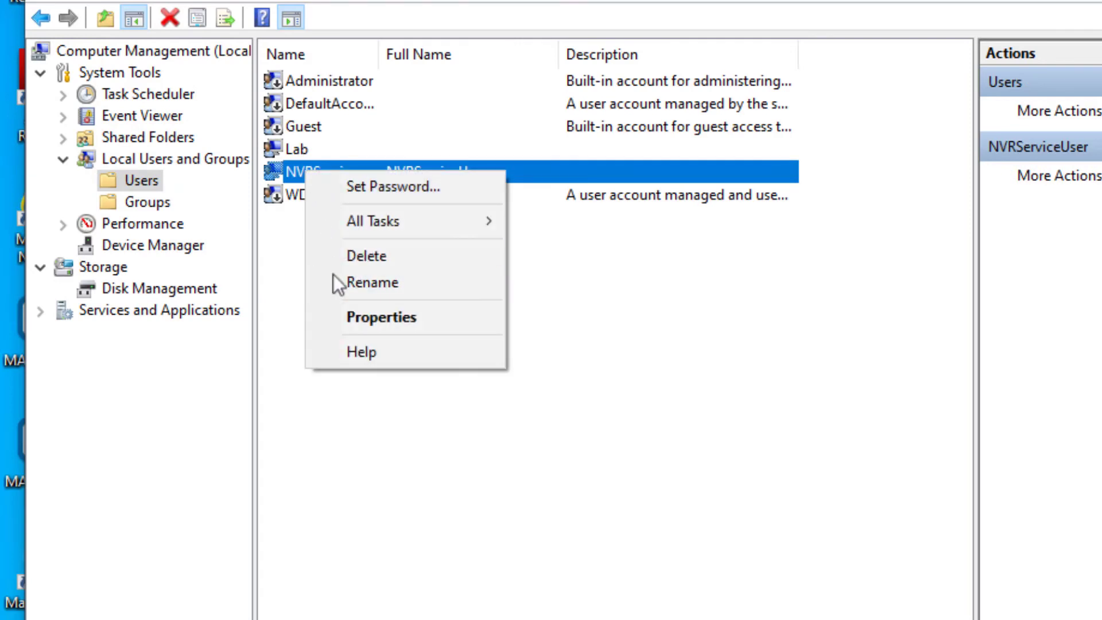
{"action": "left_click", "coordinate": [346, 323]}
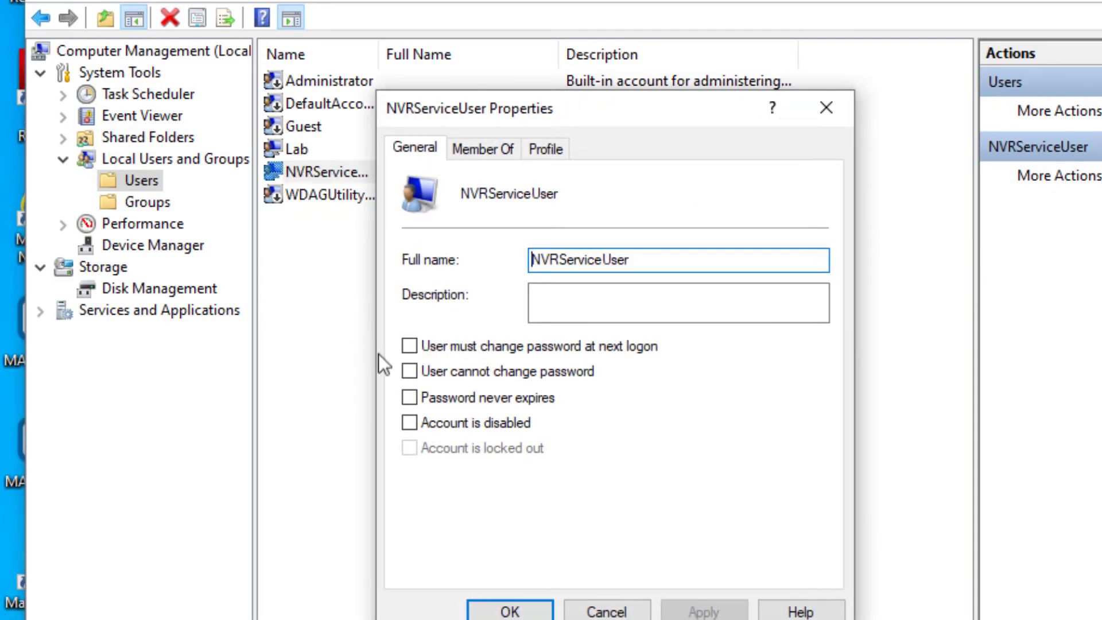
{"action": "left_click", "coordinate": [409, 396]}
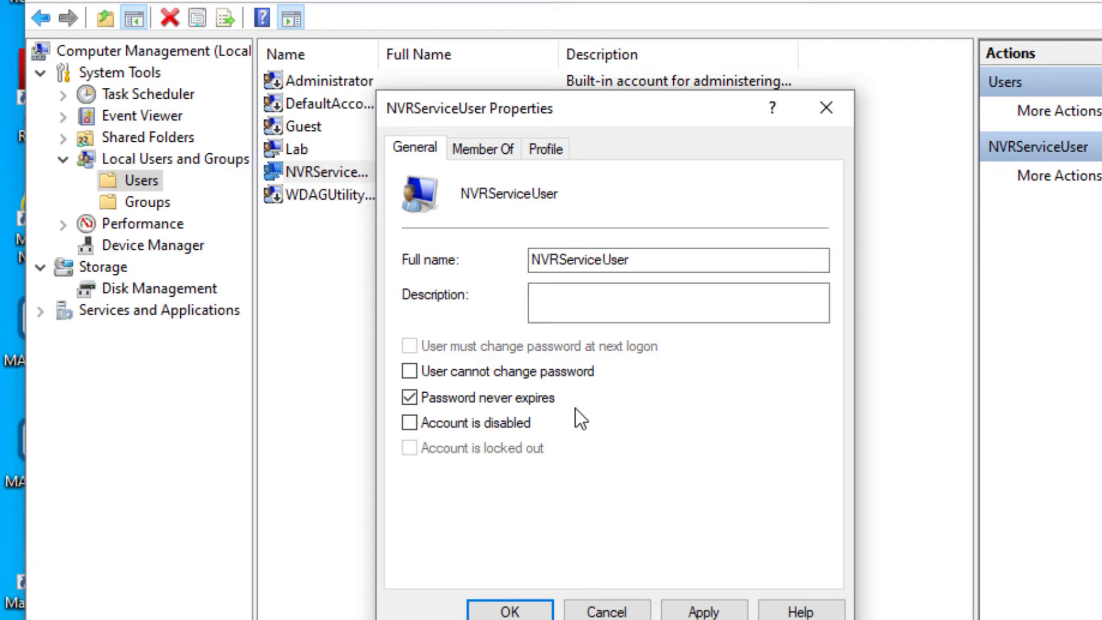
{"action": "left_click", "coordinate": [701, 610]}
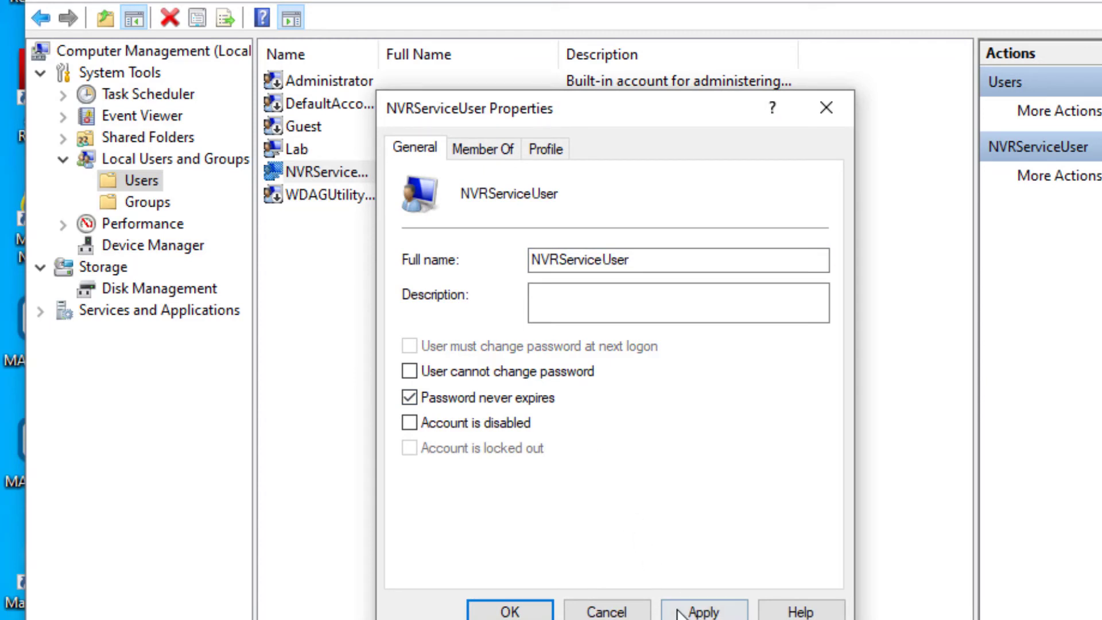
{"action": "left_click", "coordinate": [509, 612]}
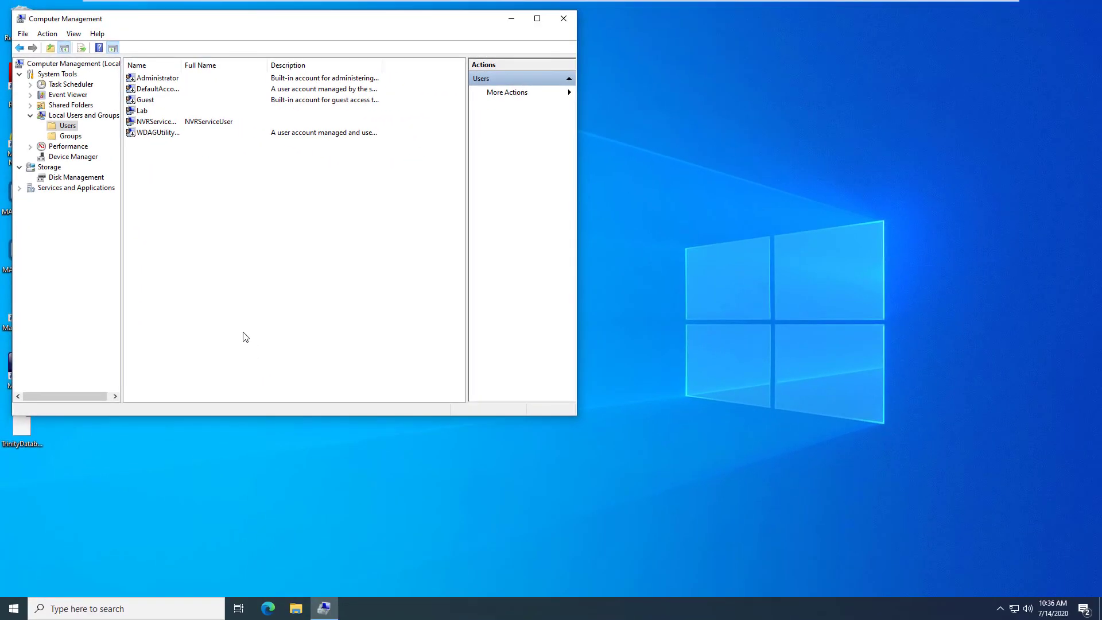
{"action": "left_click", "coordinate": [564, 18]}
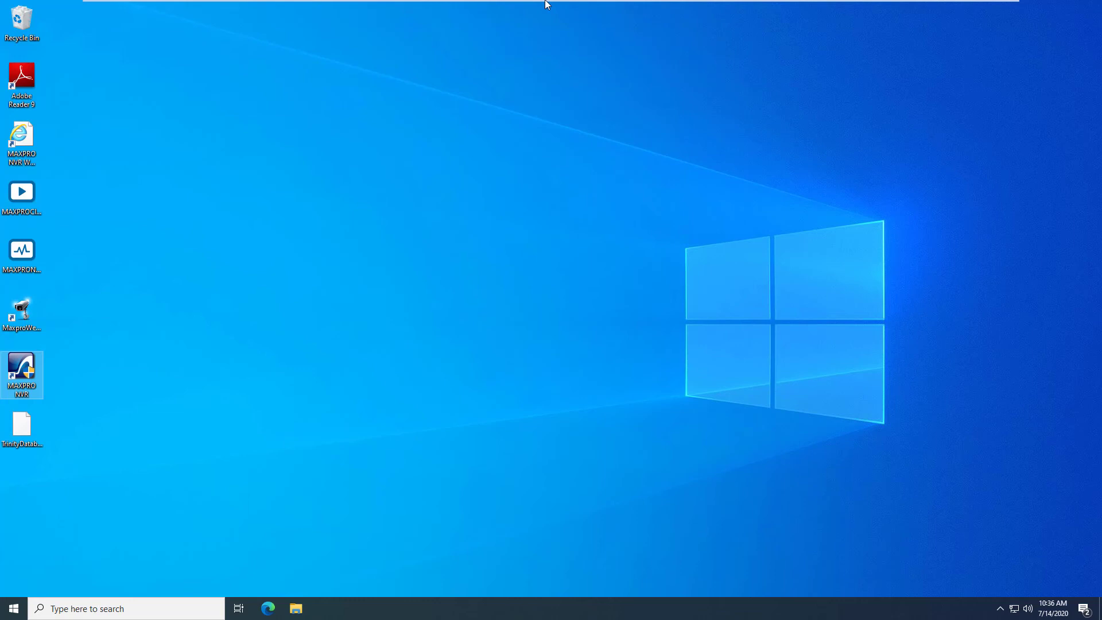
{"action": "mouse_move", "coordinate": [546, 5]}
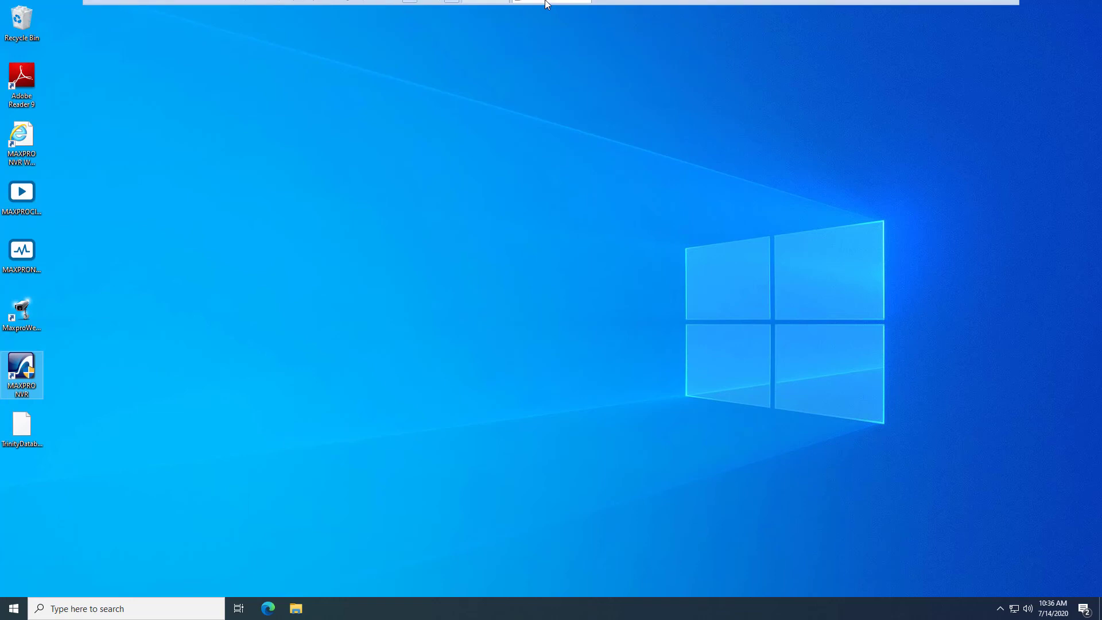